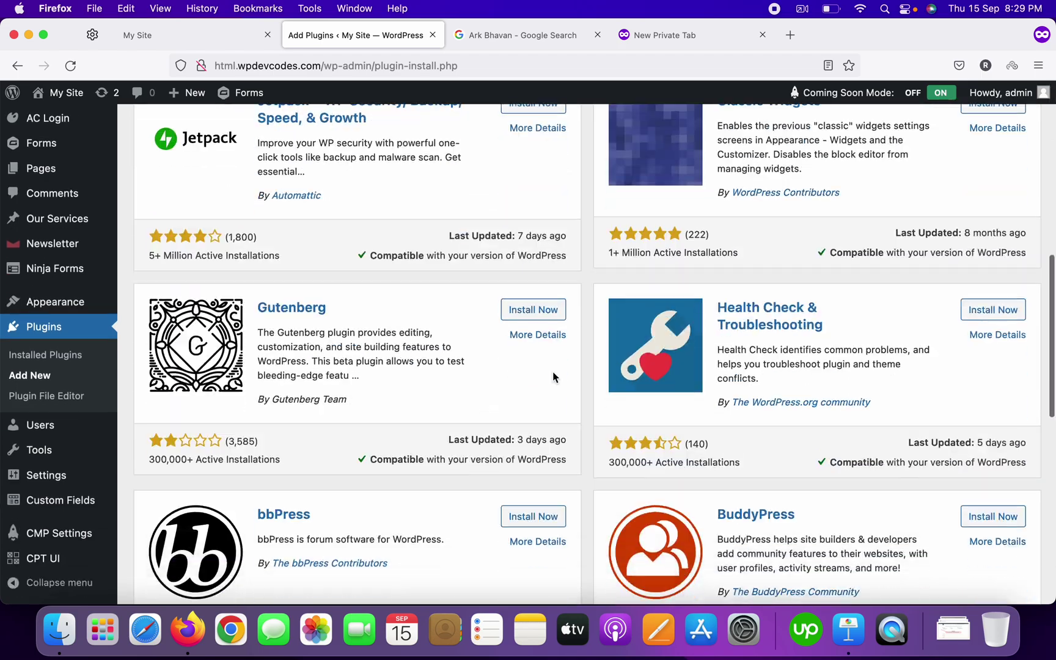
Reload the Add Plugins page and return to the Featured plugin listings at the top
{"action": "scroll", "coordinate": [553, 377], "scroll_direction": "up", "scroll_amount": 10}
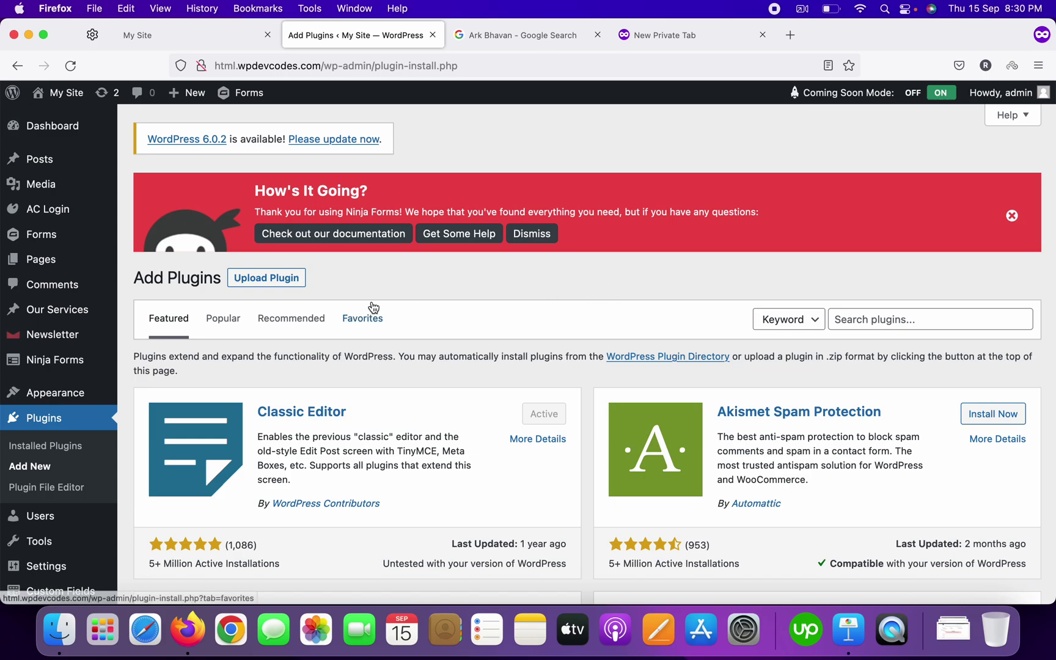
{"action": "scroll", "coordinate": [77, 355], "scroll_direction": "down", "scroll_amount": 3}
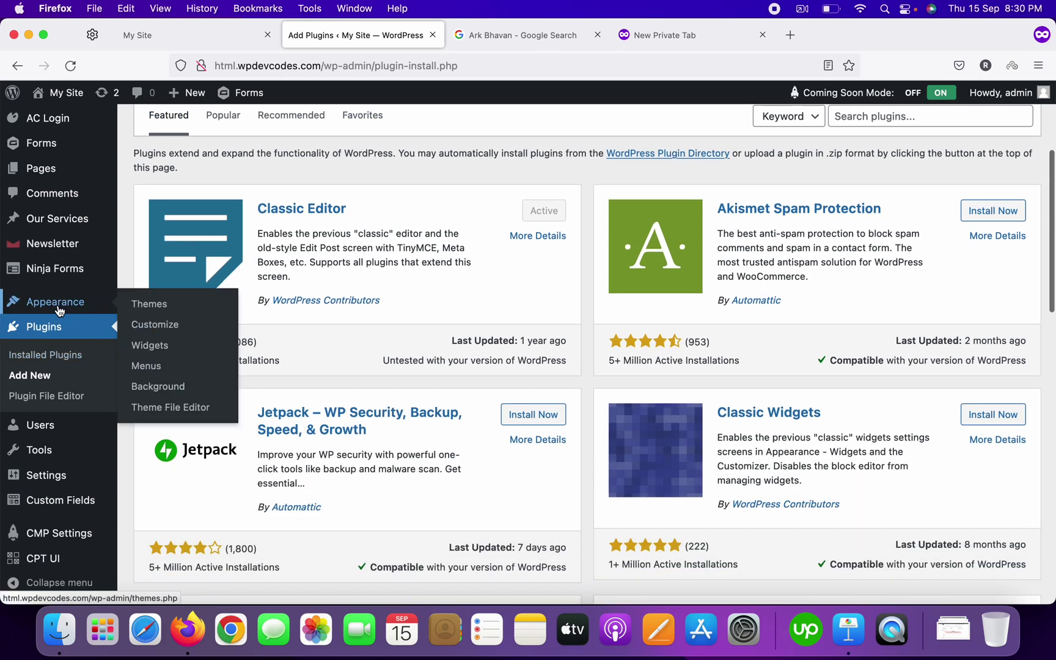
{"action": "left_click", "coordinate": [34, 375]}
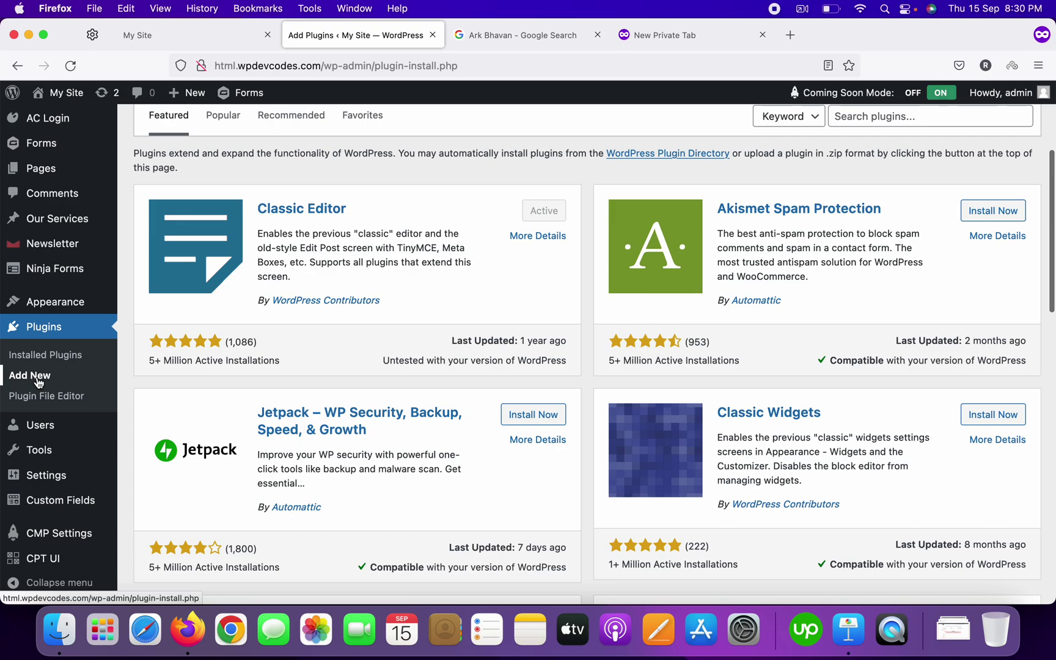
{"action": "scroll", "coordinate": [446, 291], "scroll_direction": "down", "scroll_amount": 1}
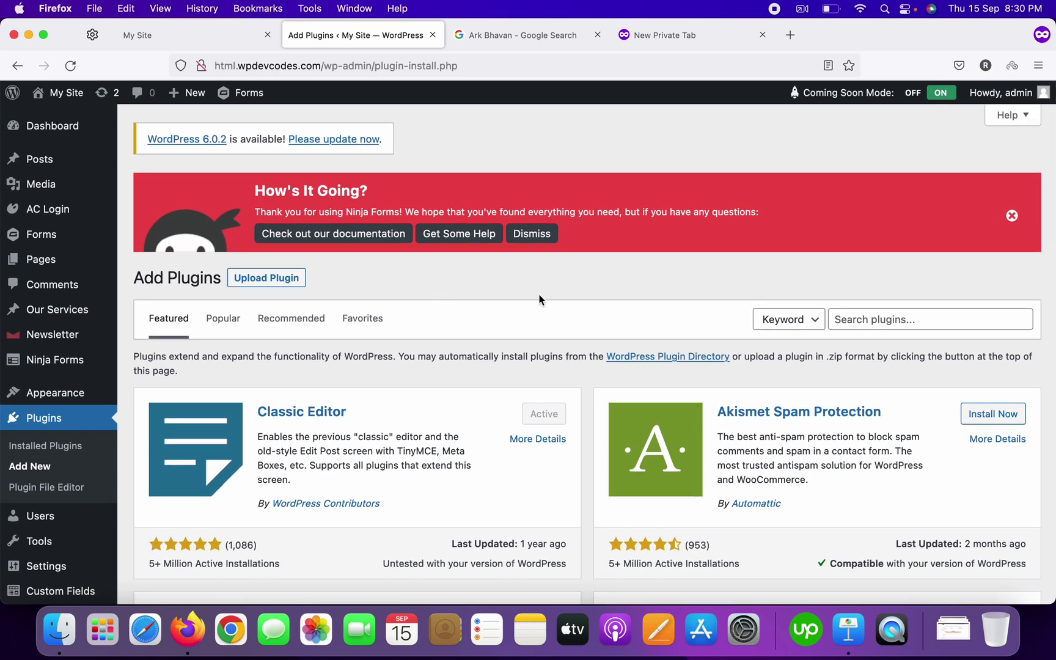
Search the directory for 'Googl', then install and activate Plugin for Google Reviews
{"action": "left_click", "coordinate": [921, 319]}
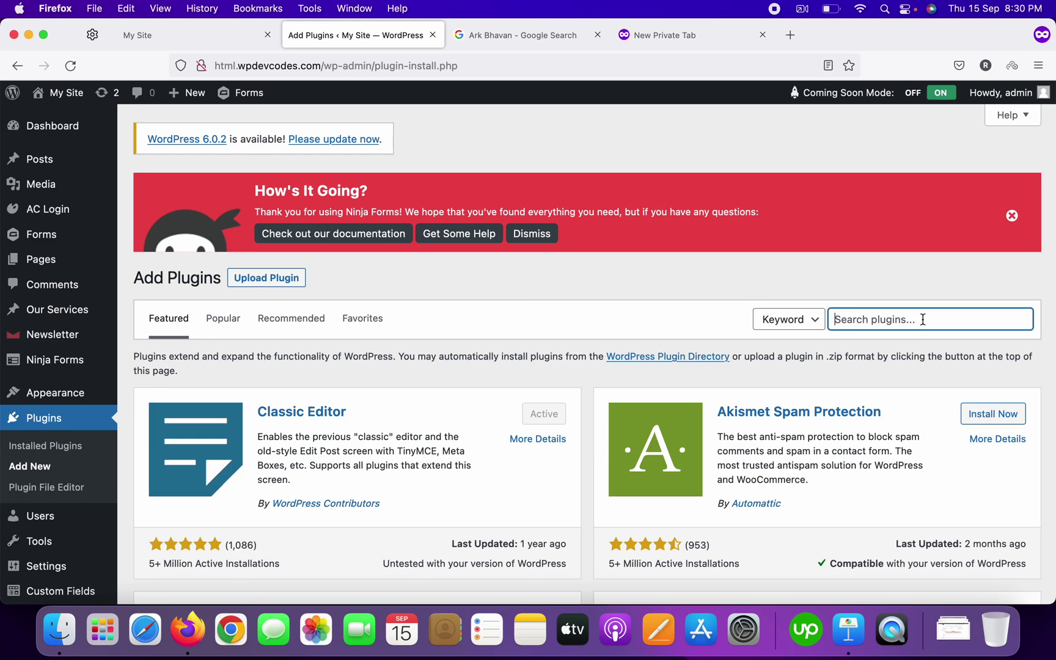
{"action": "type", "text": "Google Reviews"}
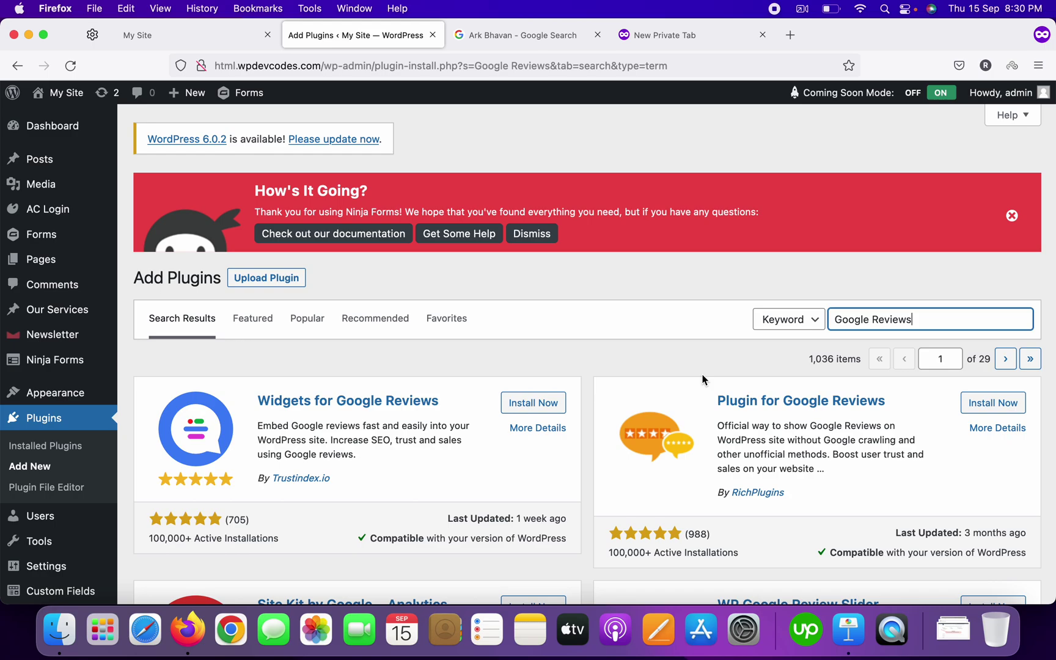
{"action": "scroll", "coordinate": [898, 405], "scroll_direction": "down", "scroll_amount": 2}
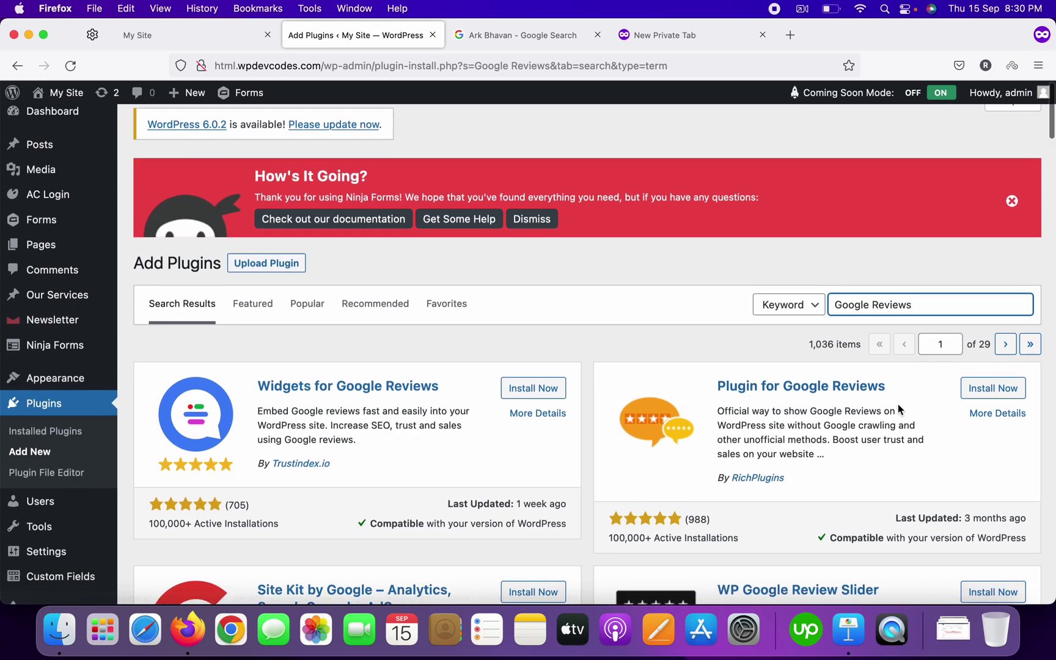
{"action": "left_click", "coordinate": [999, 365]}
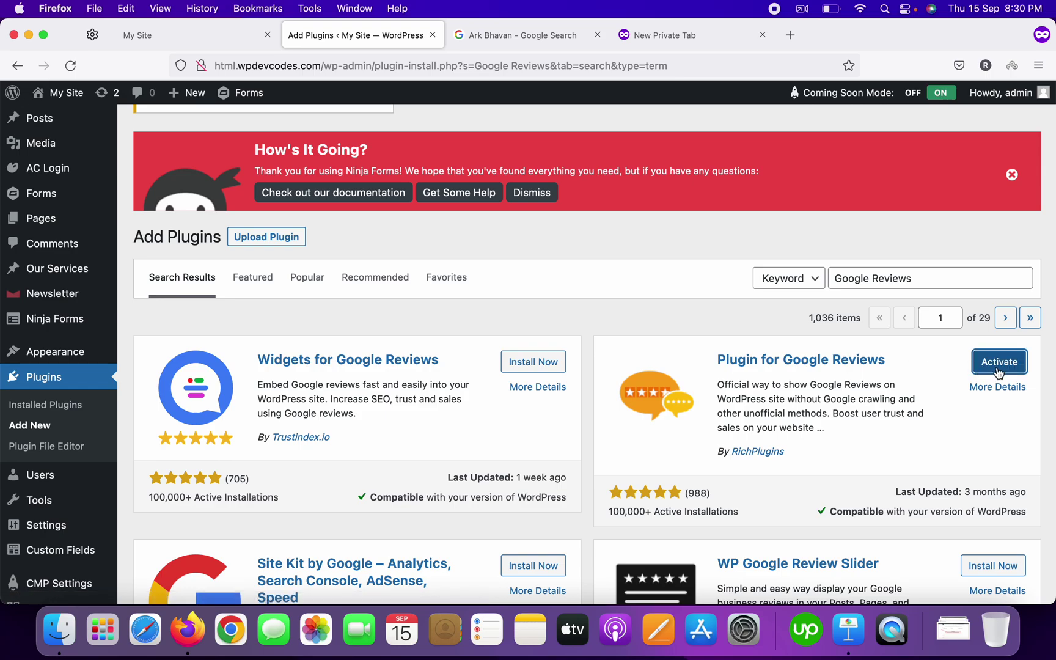
{"action": "left_click", "coordinate": [1000, 369]}
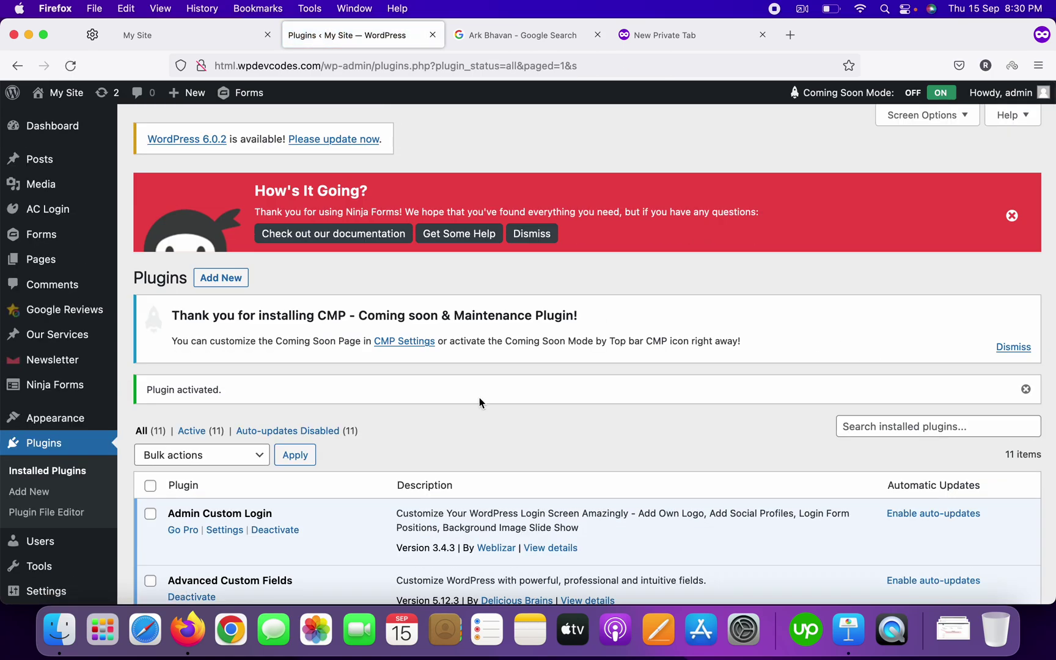
Go to Google Reviews > Widgets and view the empty Reviews widgets list
{"action": "scroll", "coordinate": [479, 398], "scroll_direction": "down", "scroll_amount": 5}
{"action": "scroll", "coordinate": [487, 304], "scroll_direction": "up", "scroll_amount": 5}
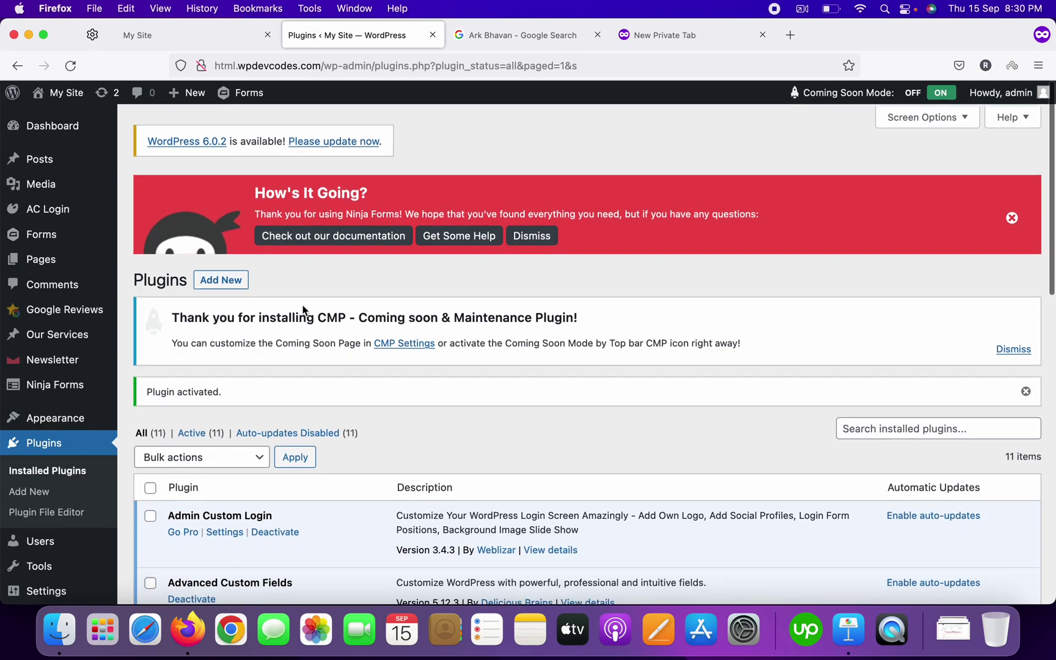
{"action": "mouse_move", "coordinate": [59, 318]}
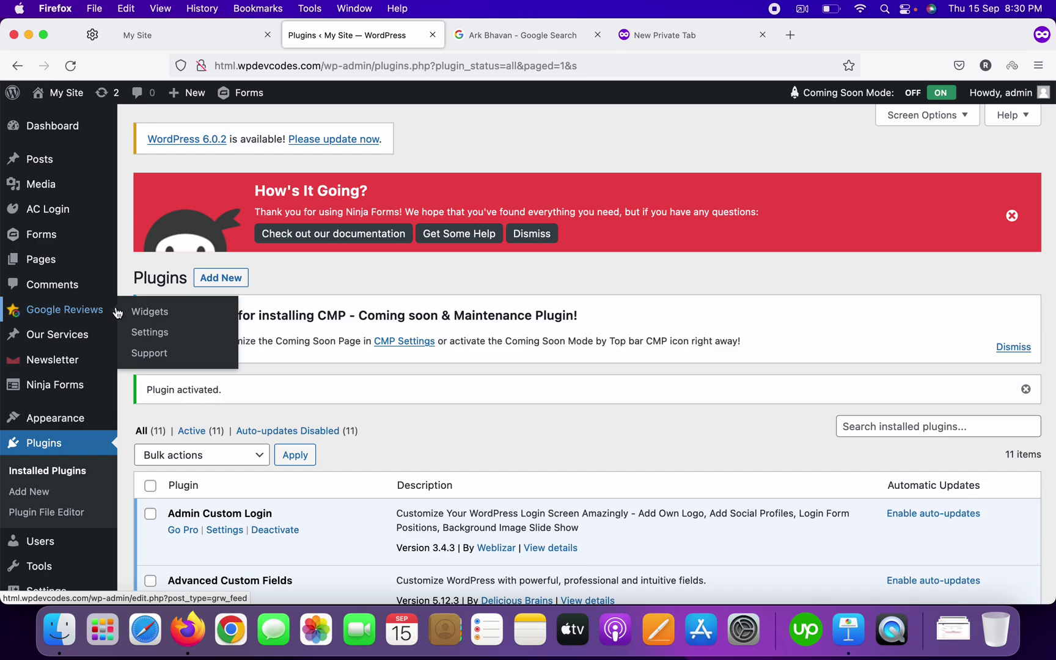
{"action": "left_click", "coordinate": [156, 314]}
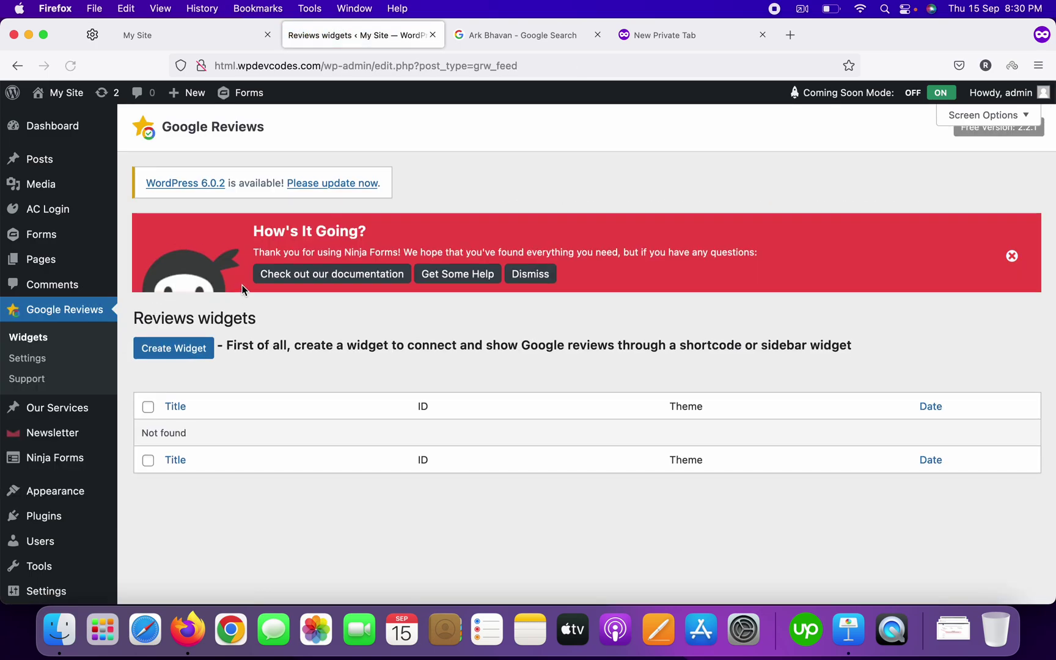
{"action": "scroll", "coordinate": [261, 380], "scroll_direction": "down", "scroll_amount": 5}
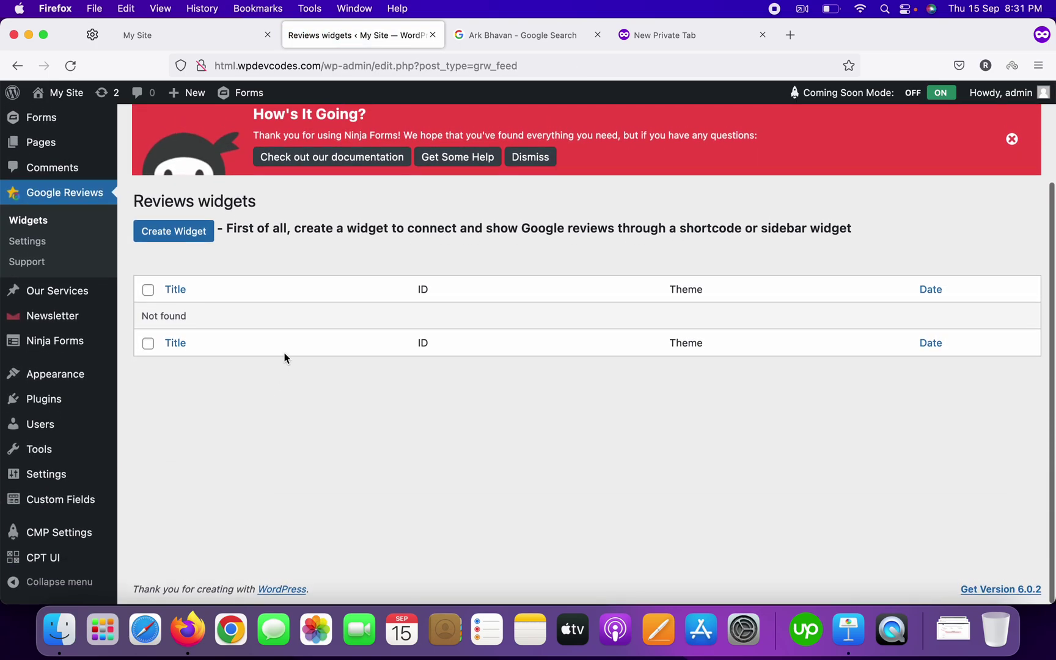
{"action": "scroll", "coordinate": [294, 348], "scroll_direction": "up", "scroll_amount": 6}
{"action": "scroll", "coordinate": [302, 335], "scroll_direction": "down", "scroll_amount": 3}
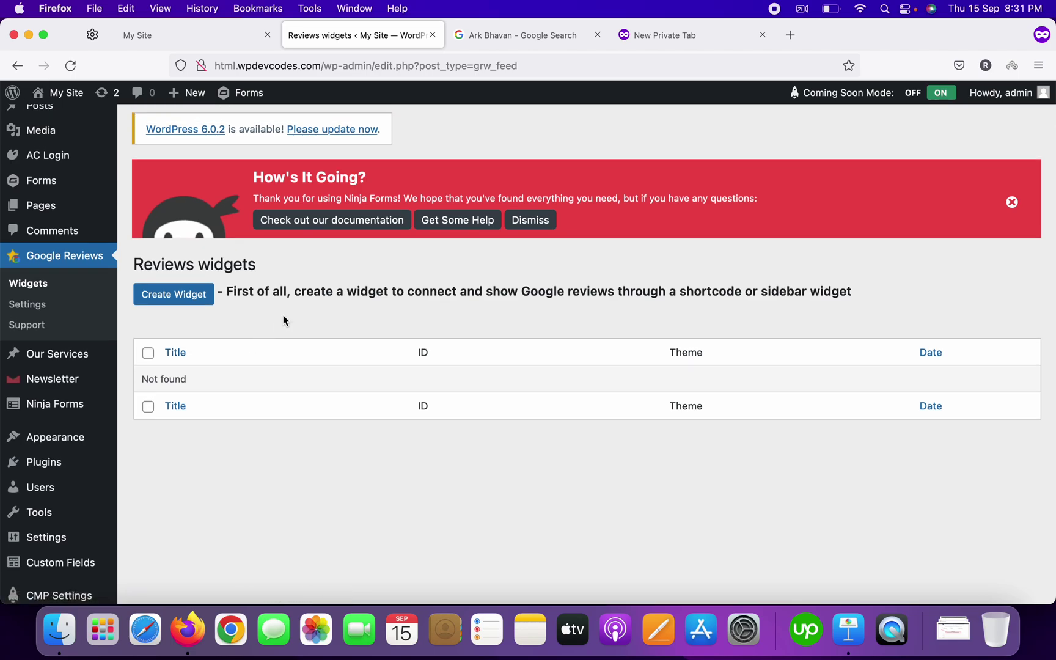
{"action": "scroll", "coordinate": [249, 319], "scroll_direction": "up", "scroll_amount": 2}
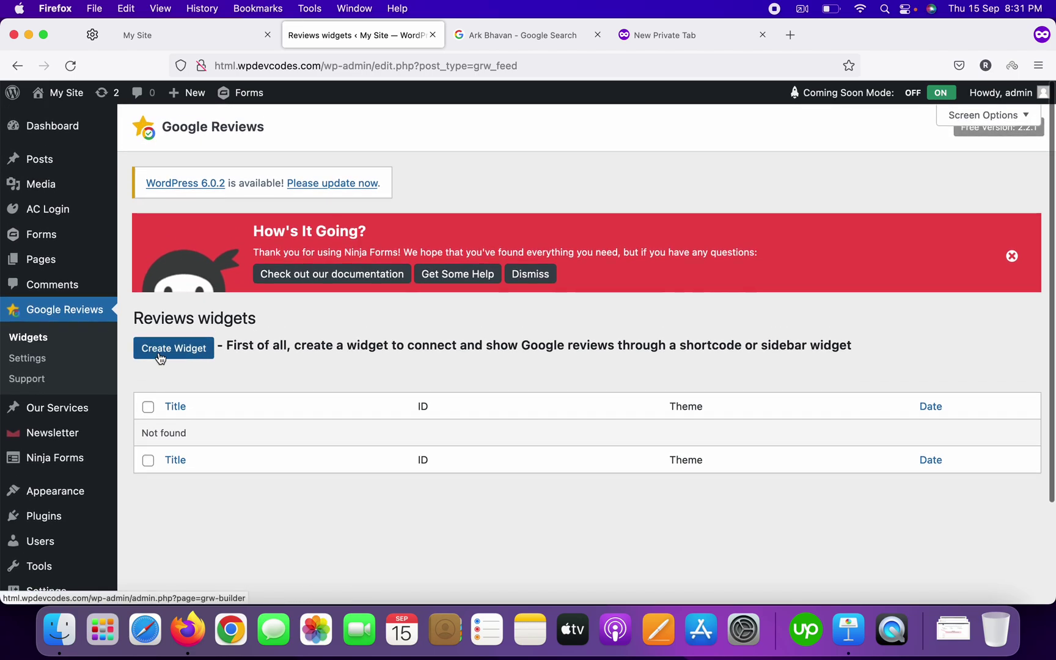
Create a widget named 'Google Reviews', save it, and reveal its Place ID connection fields
{"action": "left_click", "coordinate": [170, 350]}
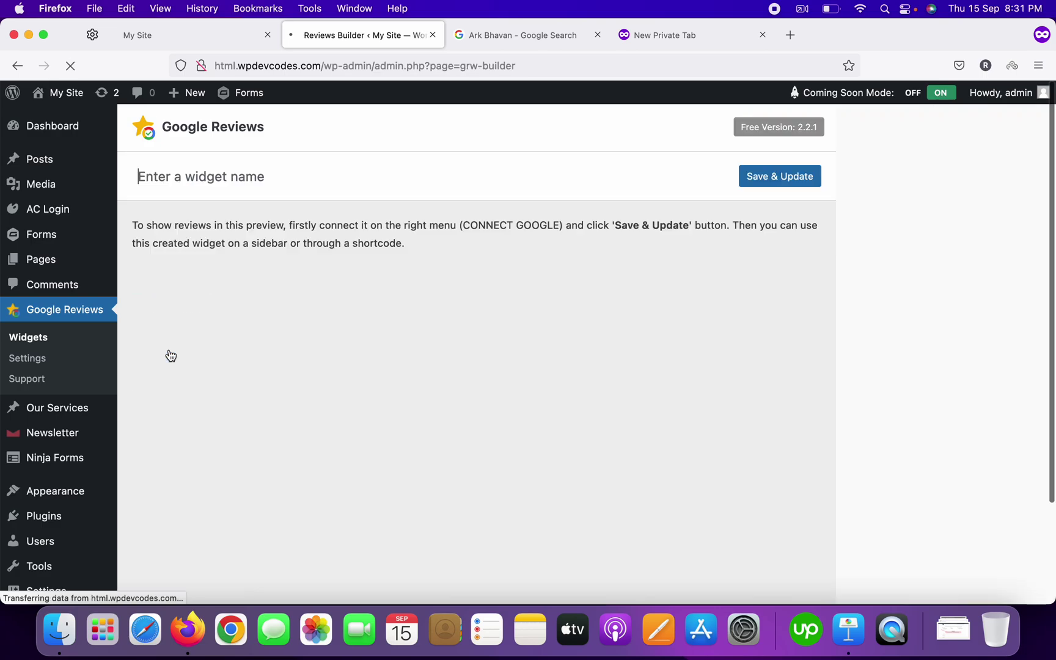
{"action": "left_click", "coordinate": [263, 273]}
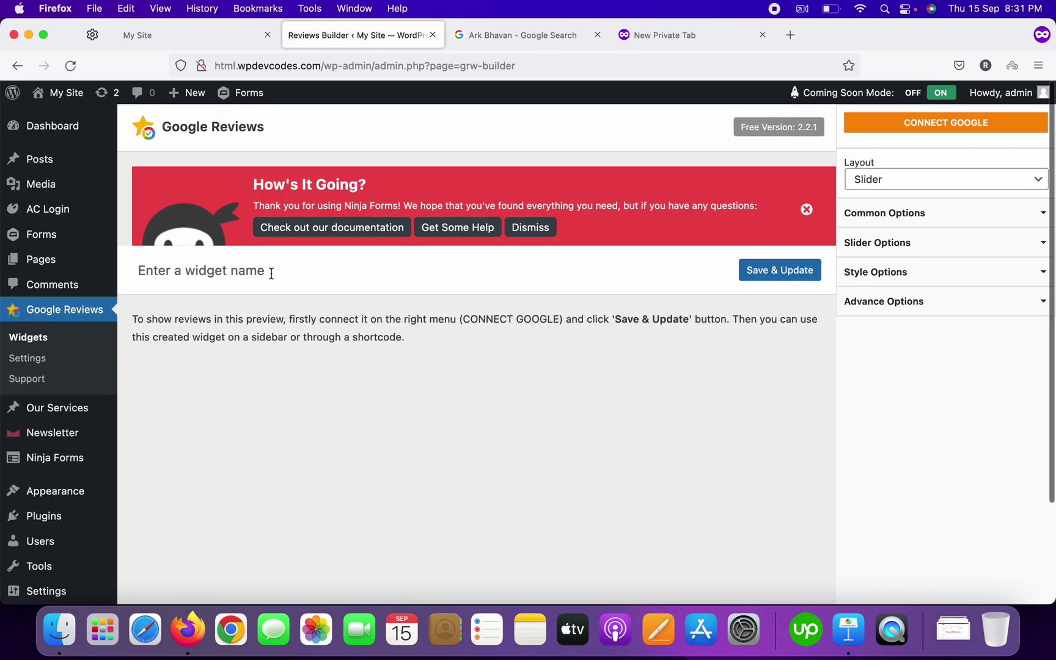
{"action": "left_click", "coordinate": [270, 273]}
{"action": "left_click", "coordinate": [271, 273]}
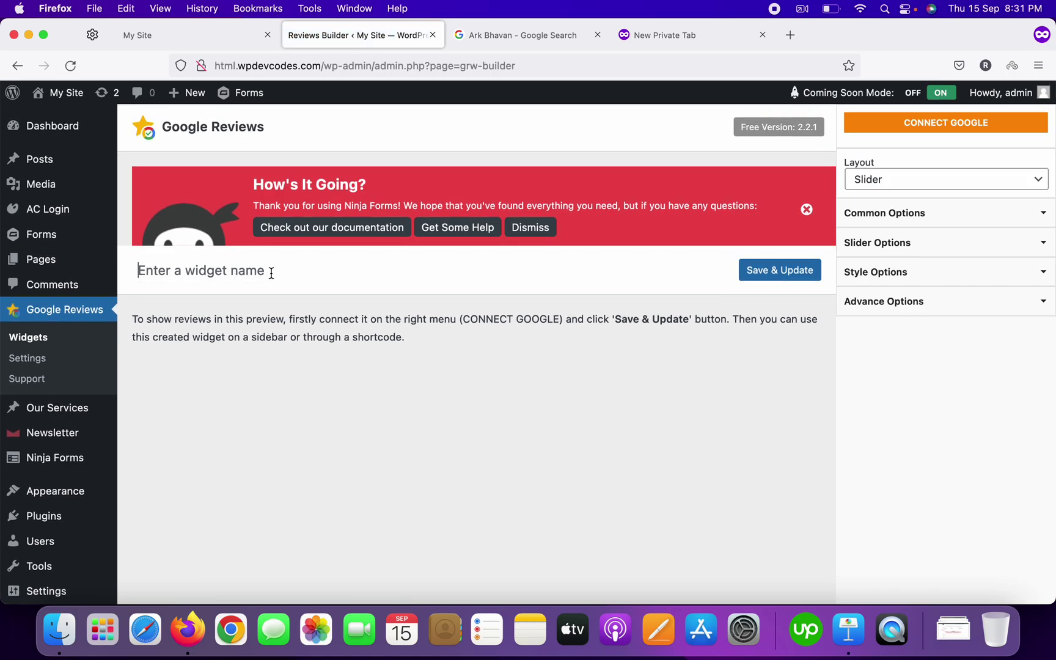
{"action": "type", "text": "Goole"}
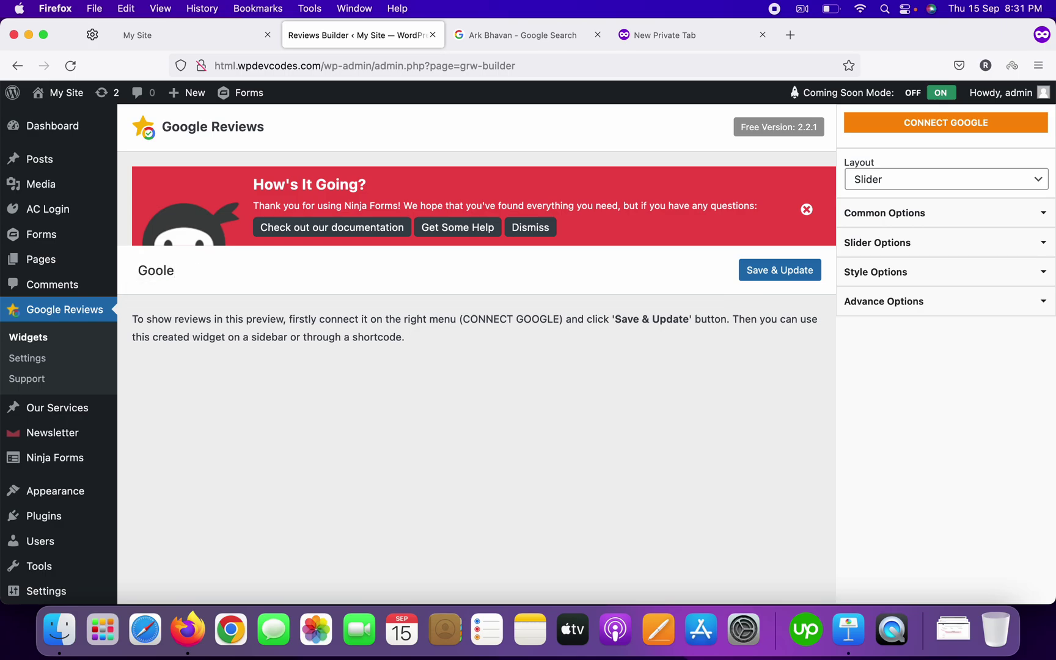
{"action": "key", "text": "BackSpace"}
{"action": "key", "text": "BackSpace"}
{"action": "type", "text": "gle"}
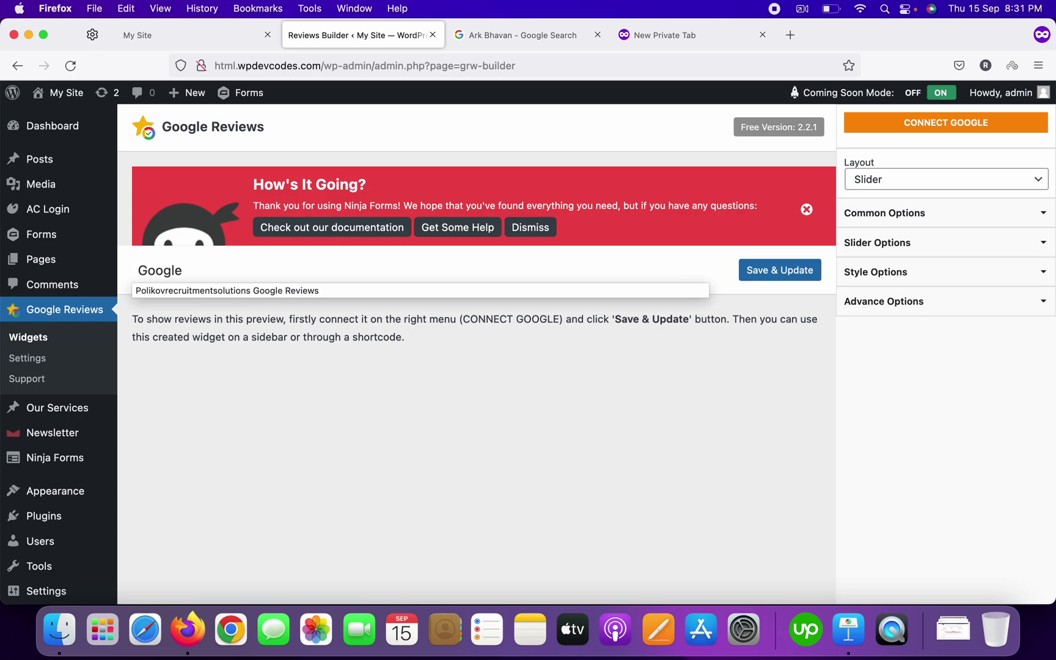
{"action": "type", "text": " Reviews"}
{"action": "left_click", "coordinate": [618, 393]}
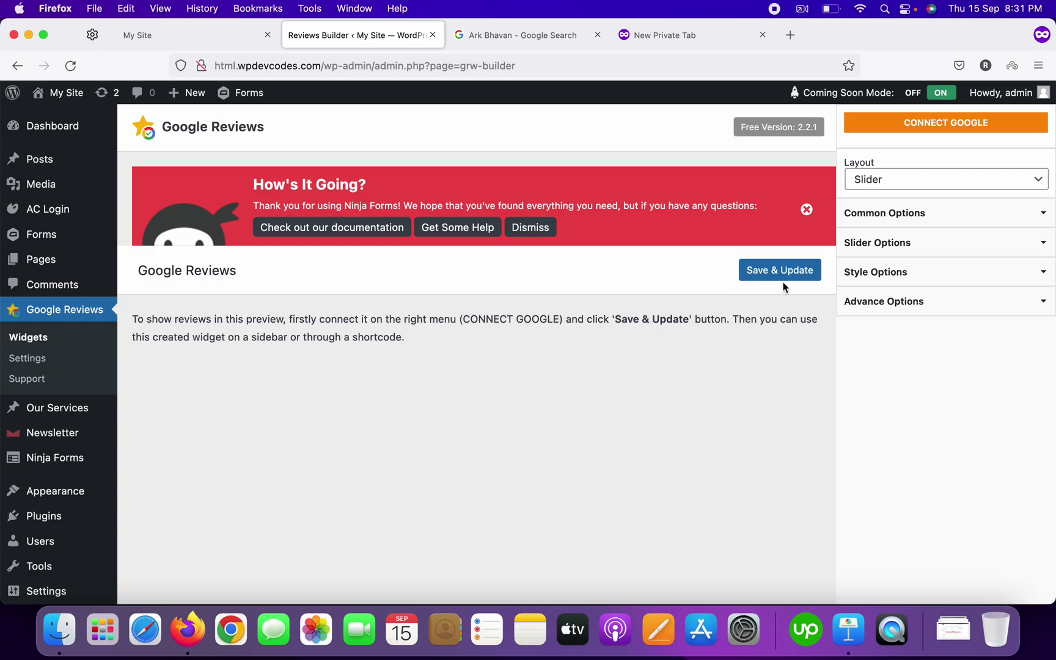
{"action": "left_click", "coordinate": [782, 274]}
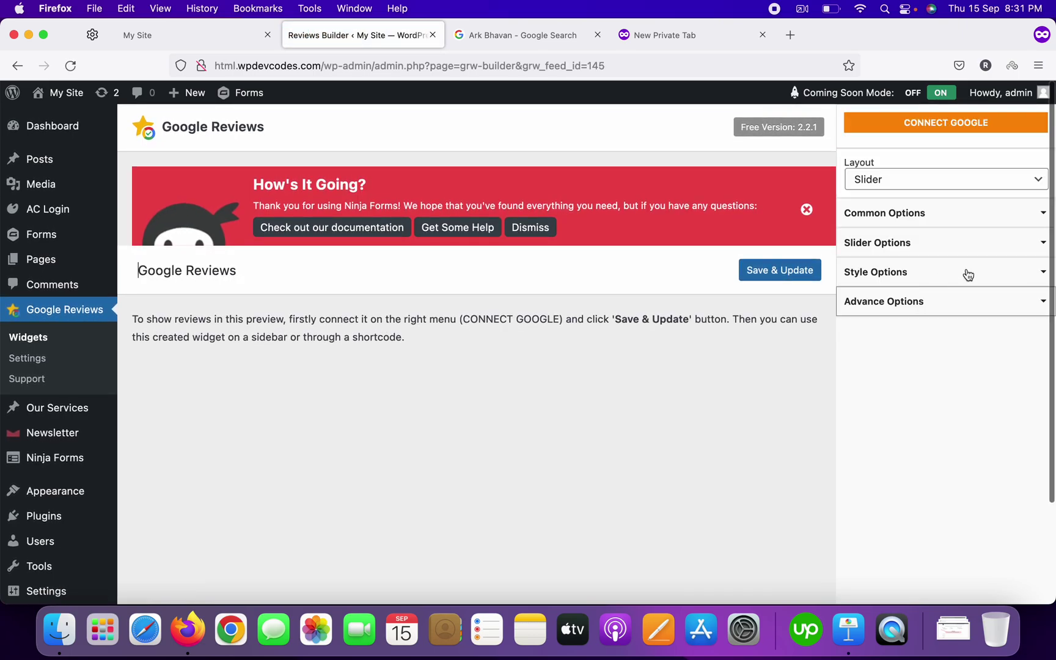
{"action": "left_click", "coordinate": [949, 125]}
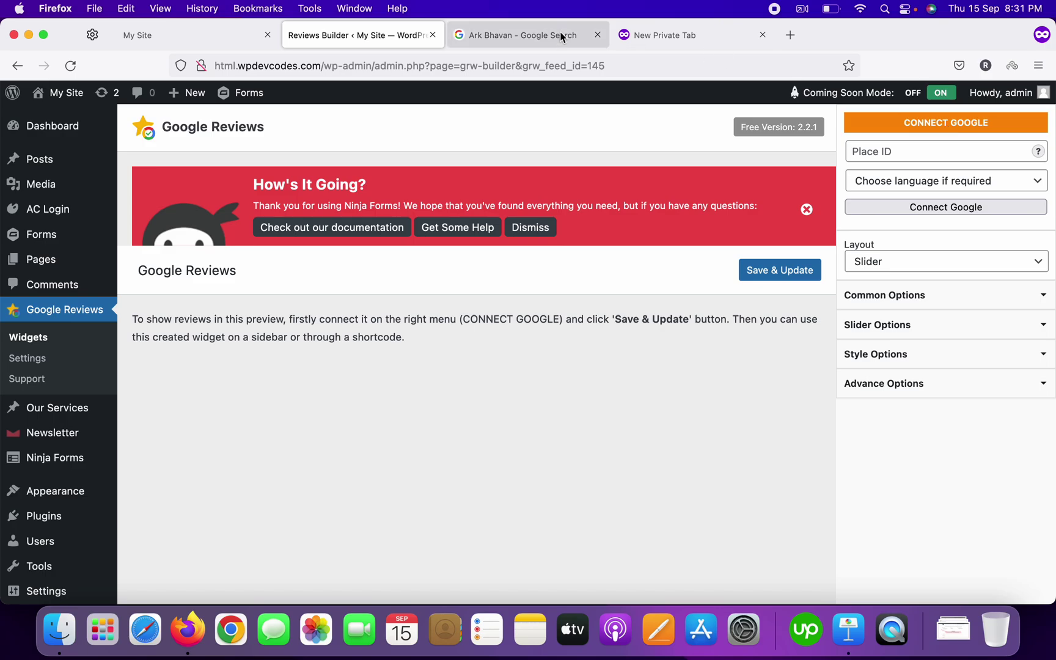
{"action": "left_click", "coordinate": [513, 36]}
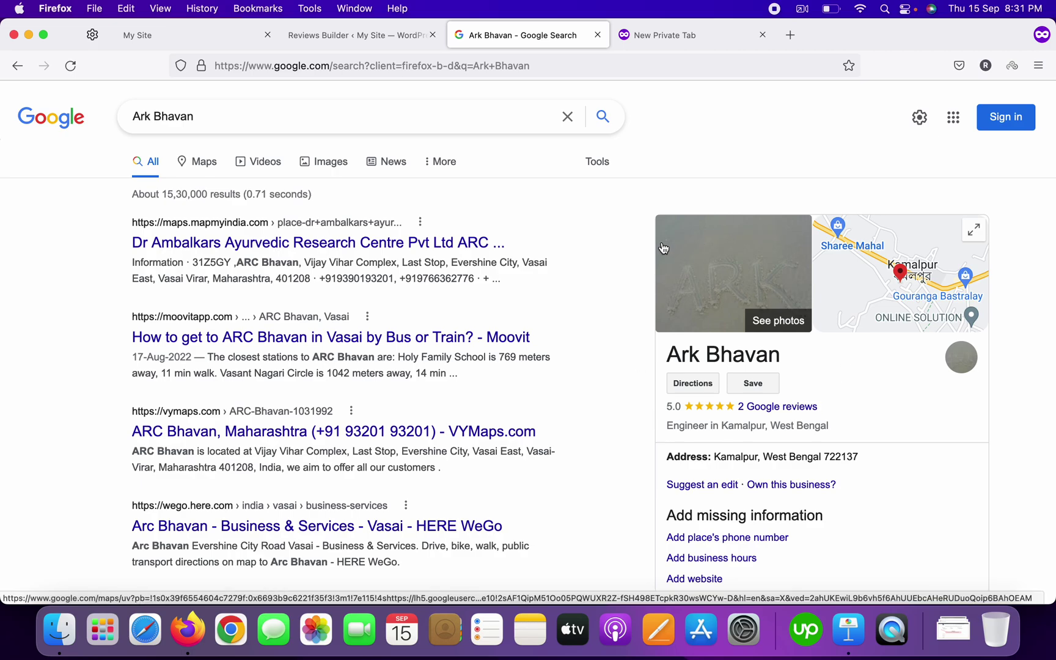
{"action": "scroll", "coordinate": [672, 384], "scroll_direction": "down", "scroll_amount": 2}
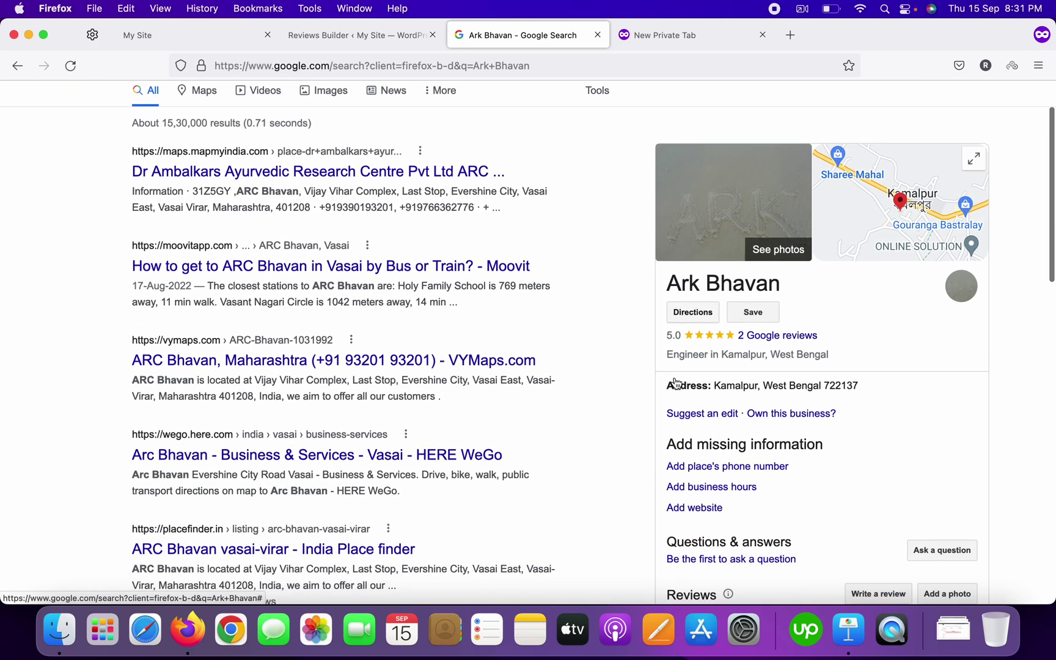
{"action": "scroll", "coordinate": [675, 384], "scroll_direction": "down", "scroll_amount": 1}
{"action": "scroll", "coordinate": [820, 327], "scroll_direction": "up", "scroll_amount": 3}
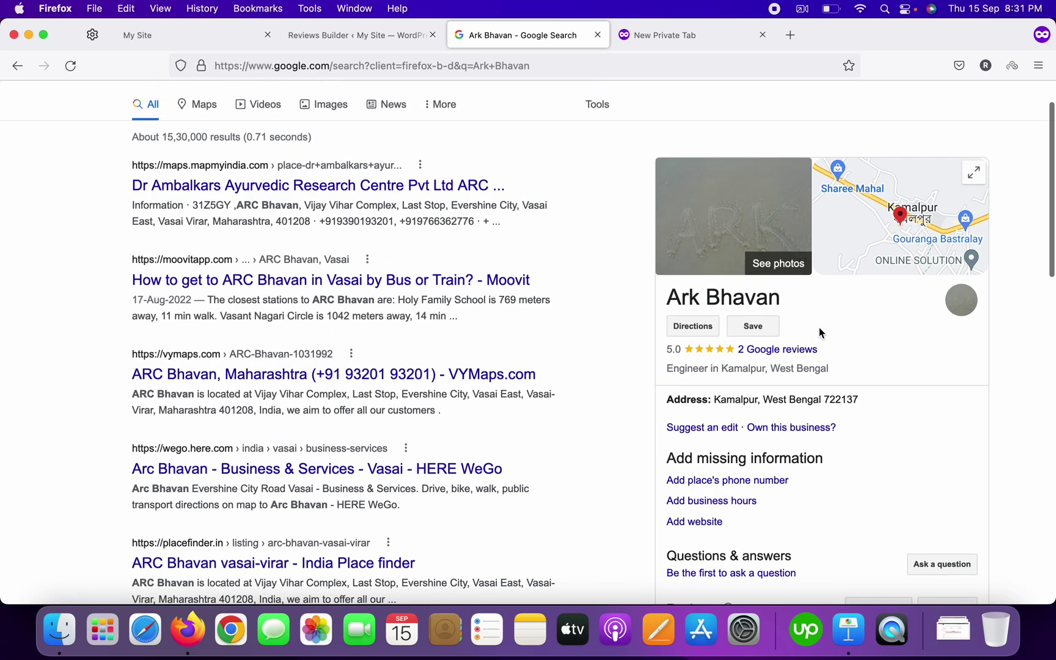
{"action": "scroll", "coordinate": [817, 366], "scroll_direction": "down", "scroll_amount": 5}
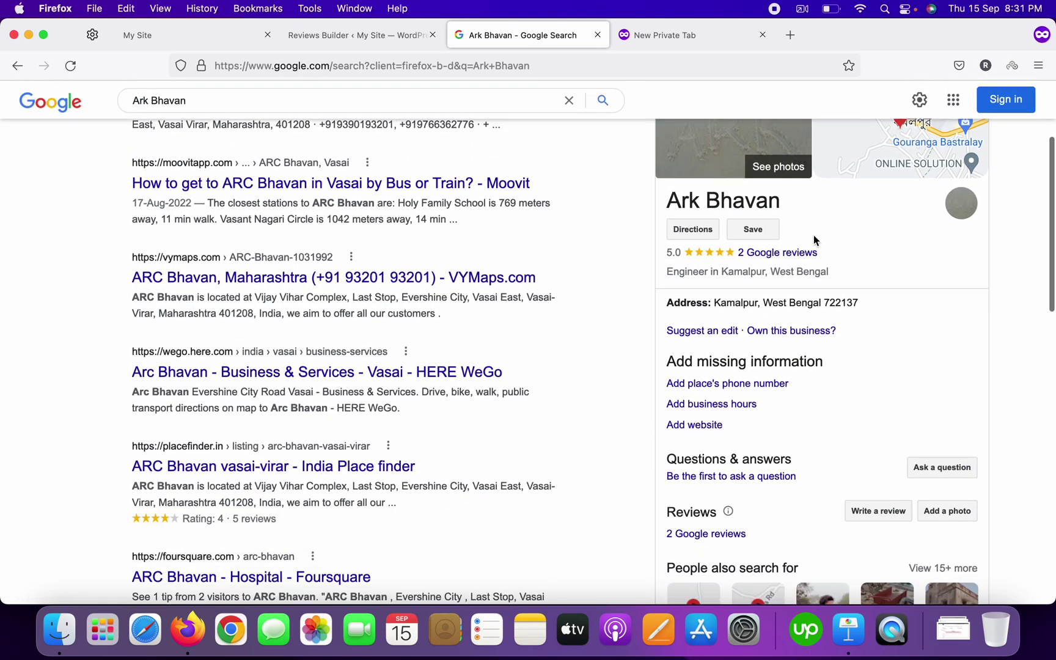
{"action": "scroll", "coordinate": [813, 234], "scroll_direction": "up", "scroll_amount": 5}
{"action": "left_click", "coordinate": [389, 109]}
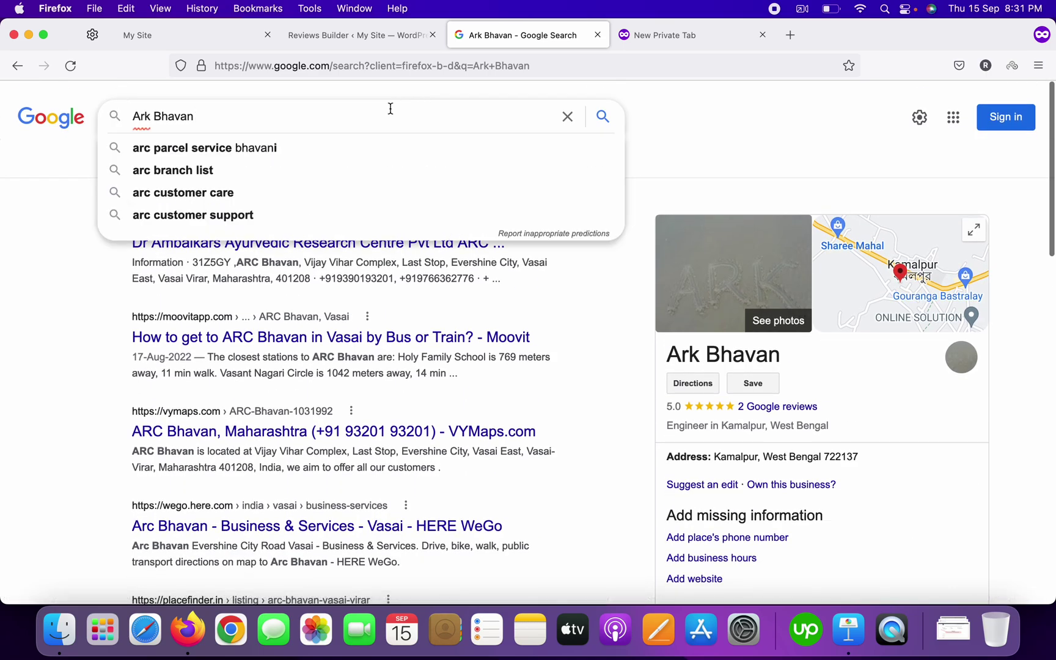
{"action": "key", "text": "Return"}
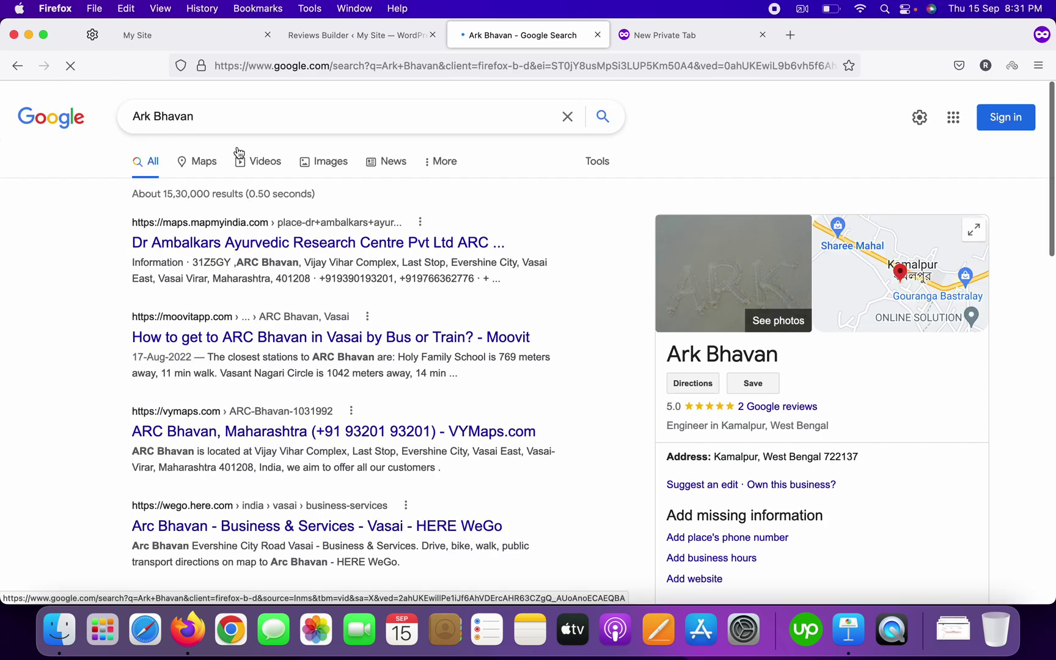
{"action": "scroll", "coordinate": [587, 287], "scroll_direction": "down", "scroll_amount": 5}
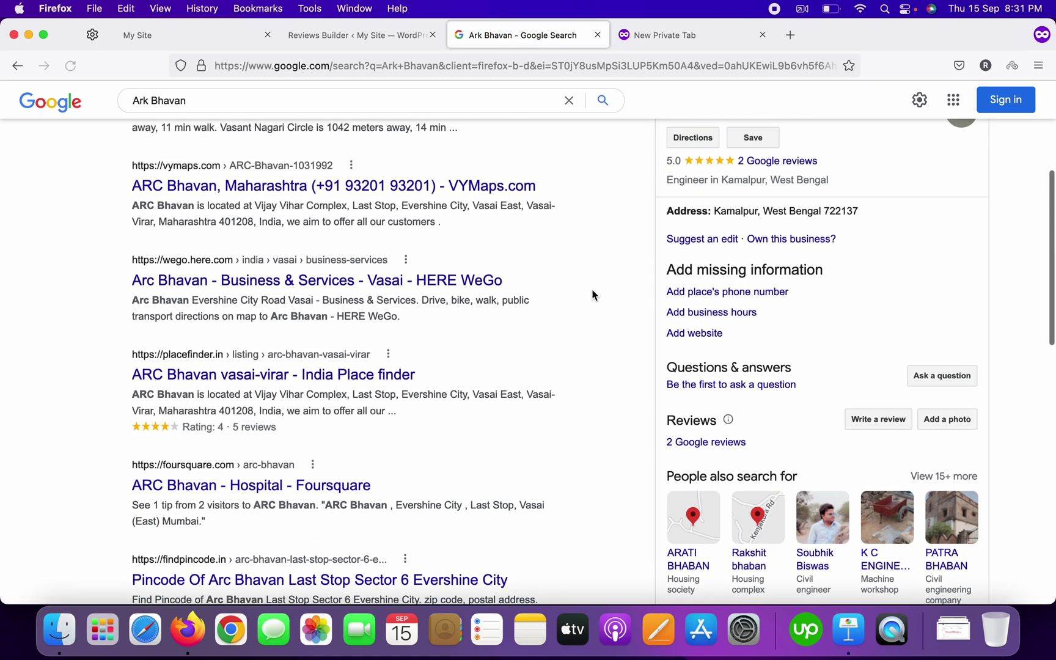
{"action": "scroll", "coordinate": [771, 318], "scroll_direction": "up", "scroll_amount": 2}
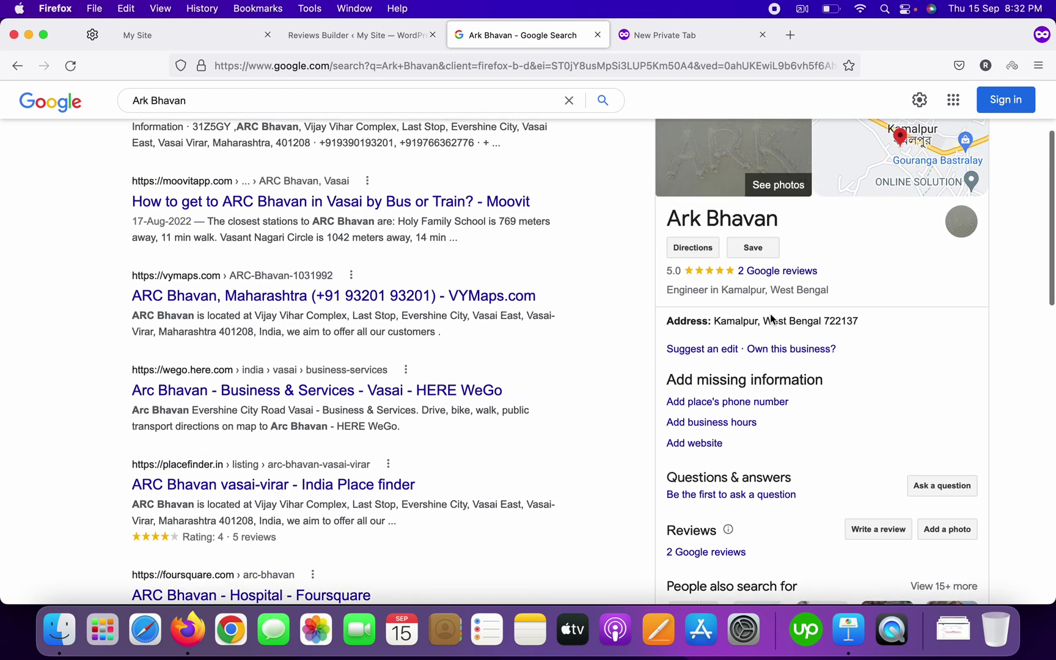
{"action": "scroll", "coordinate": [794, 313], "scroll_direction": "down", "scroll_amount": 3}
{"action": "scroll", "coordinate": [870, 364], "scroll_direction": "down", "scroll_amount": 1}
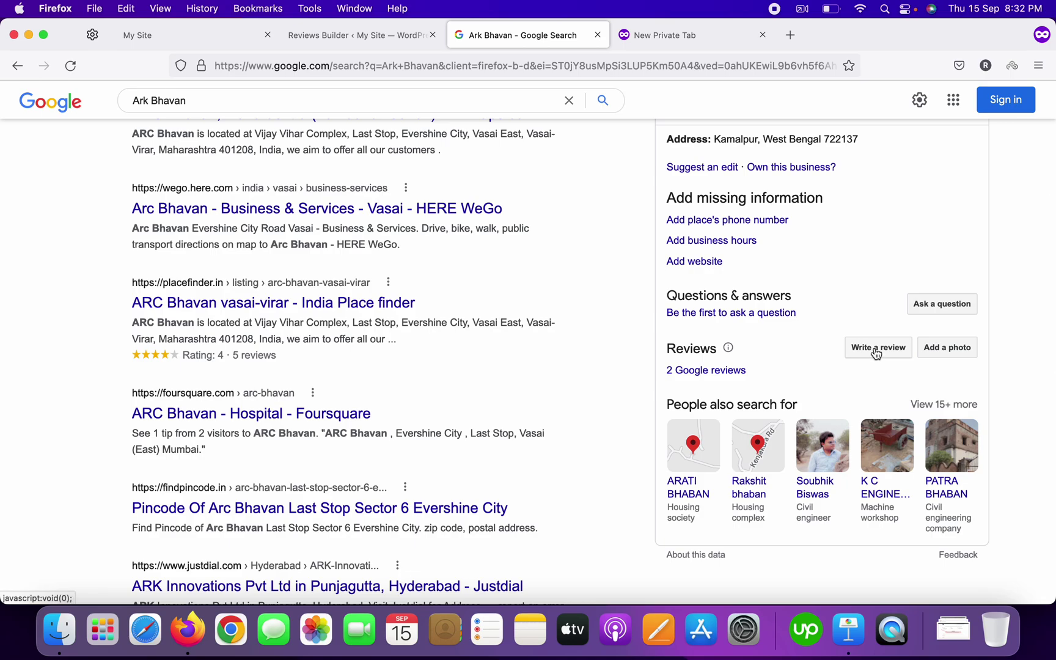
Inspect the 'Write a review' link and copy its data-pid place ID value
{"action": "right_click", "coordinate": [876, 352]}
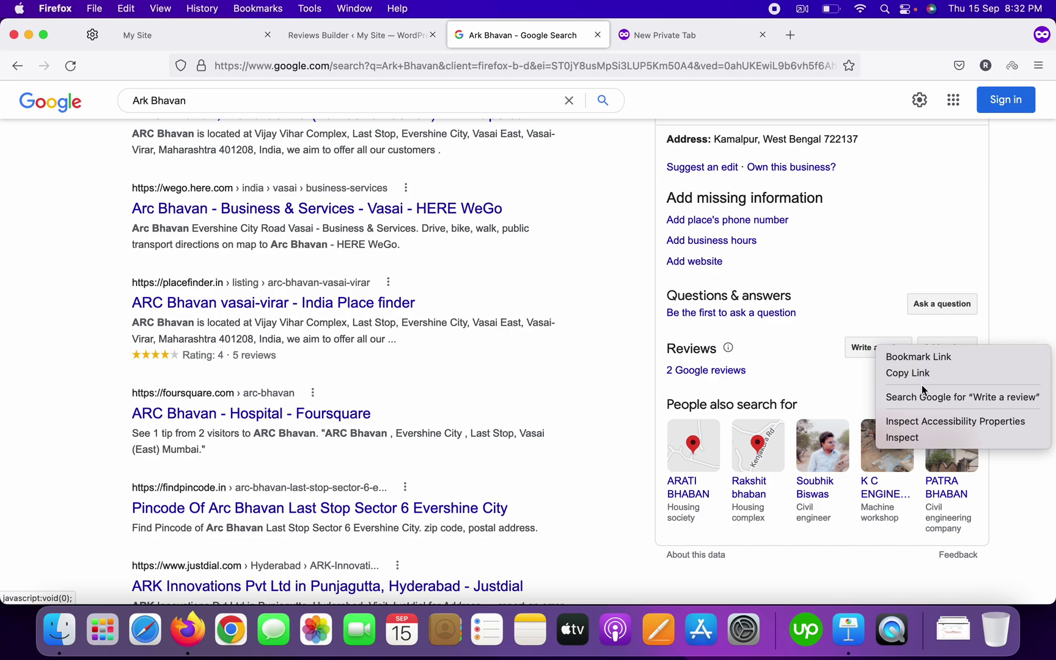
{"action": "left_click", "coordinate": [912, 439]}
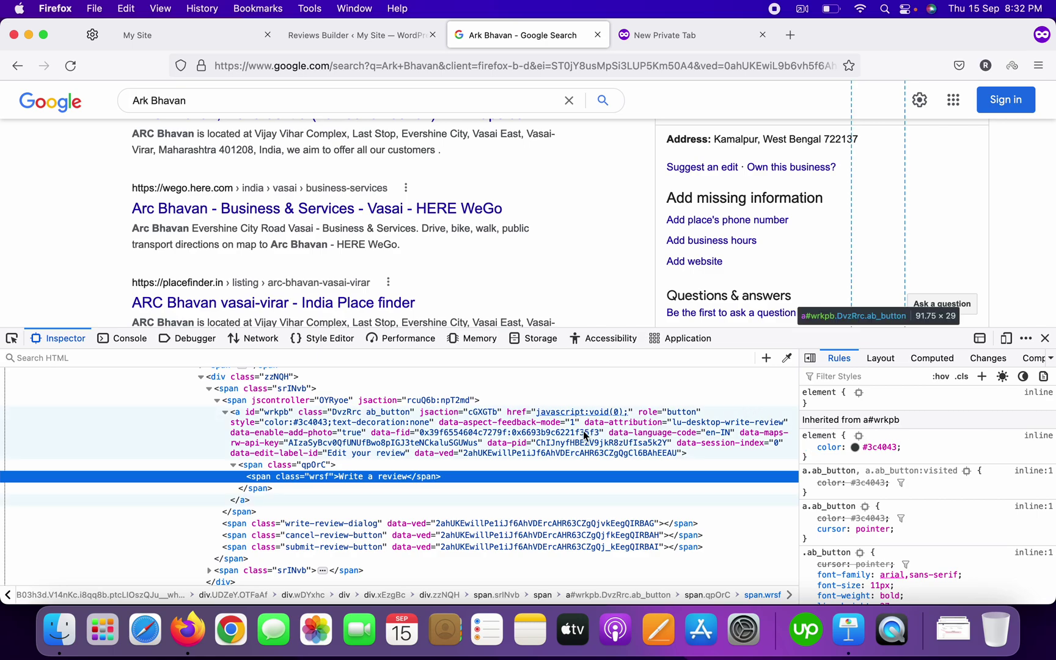
{"action": "left_click", "coordinate": [556, 446]}
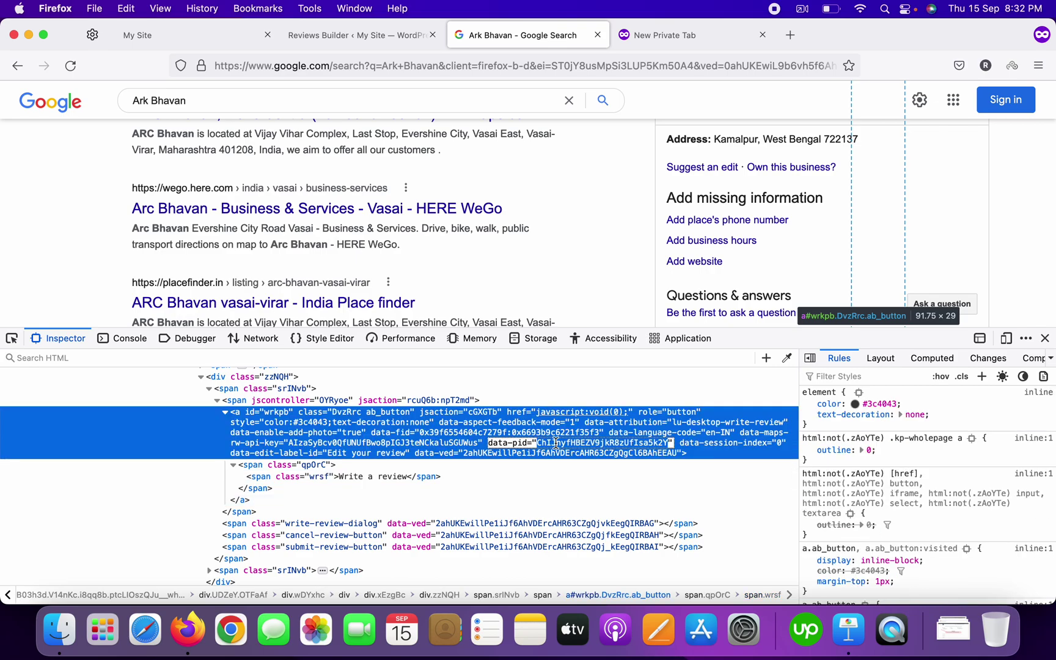
{"action": "right_click", "coordinate": [556, 445]}
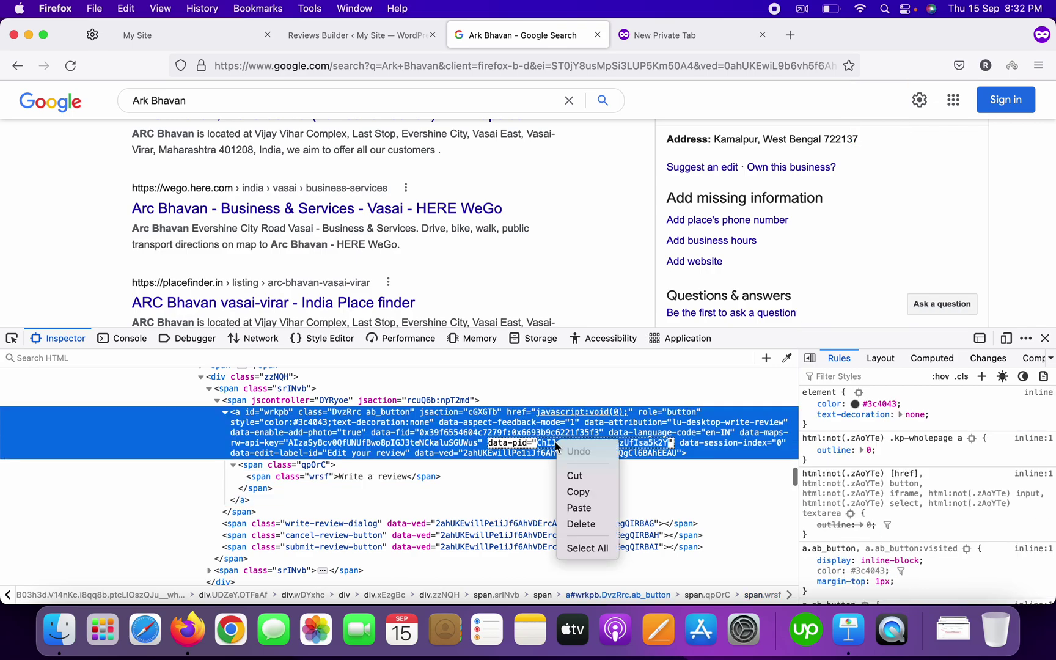
{"action": "left_click", "coordinate": [578, 492]}
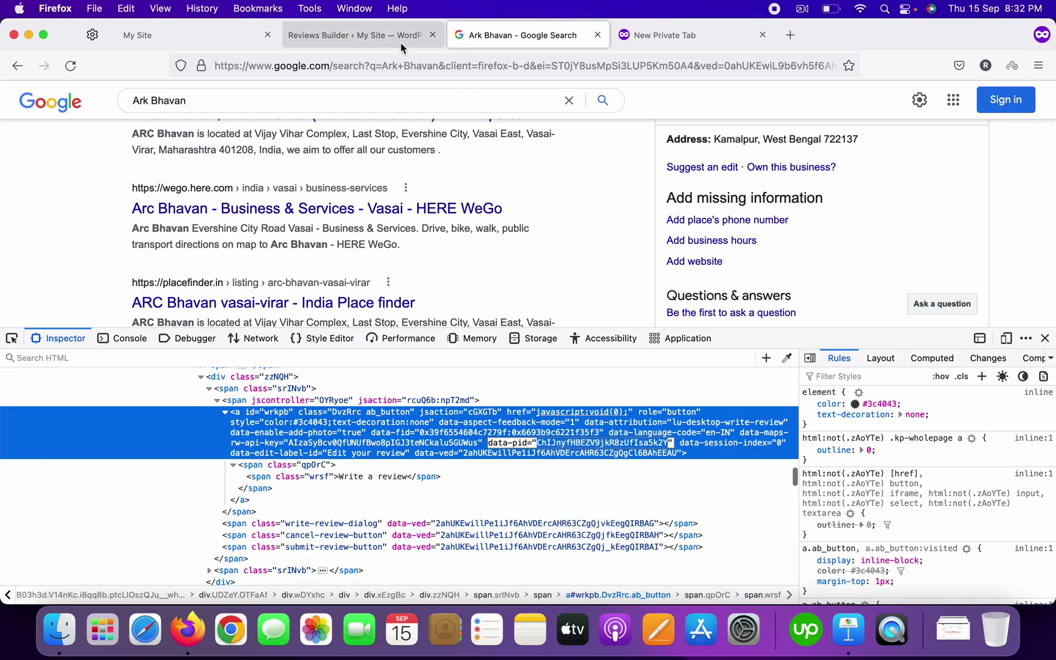
Paste the copied Place ID into the widget and connect Ark Bhavan's Google reviews
{"action": "left_click", "coordinate": [346, 41]}
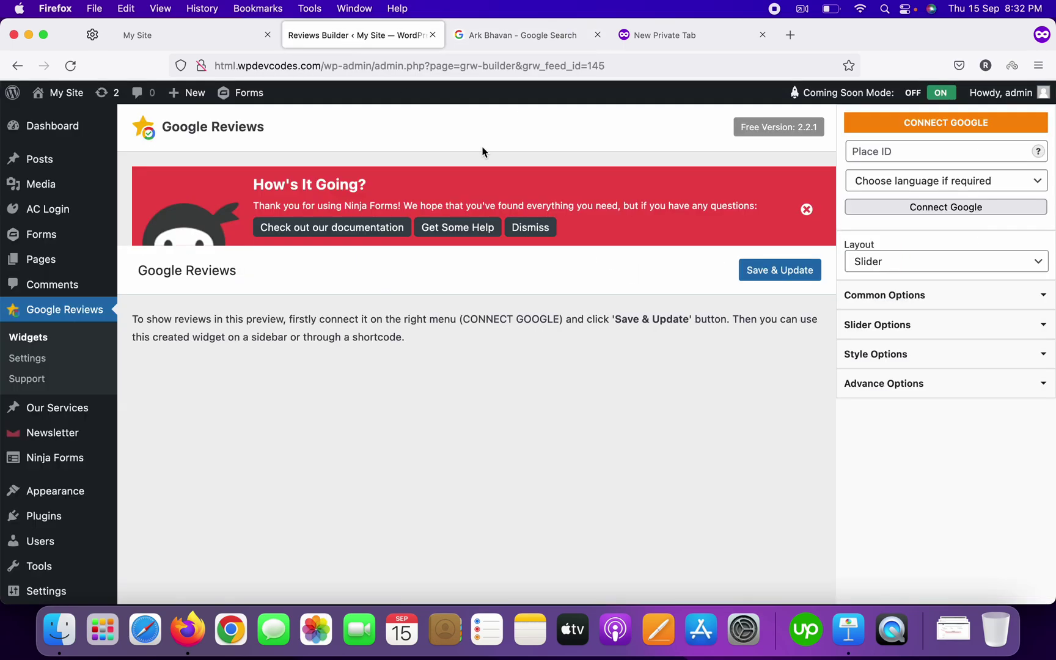
{"action": "right_click", "coordinate": [909, 153]}
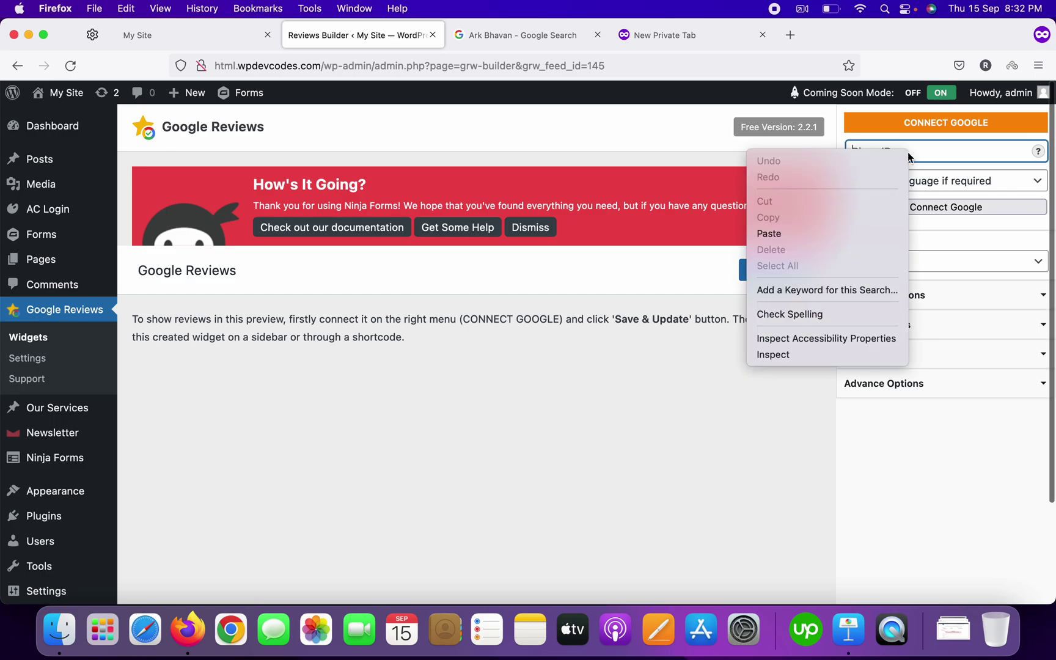
{"action": "left_click", "coordinate": [787, 233]}
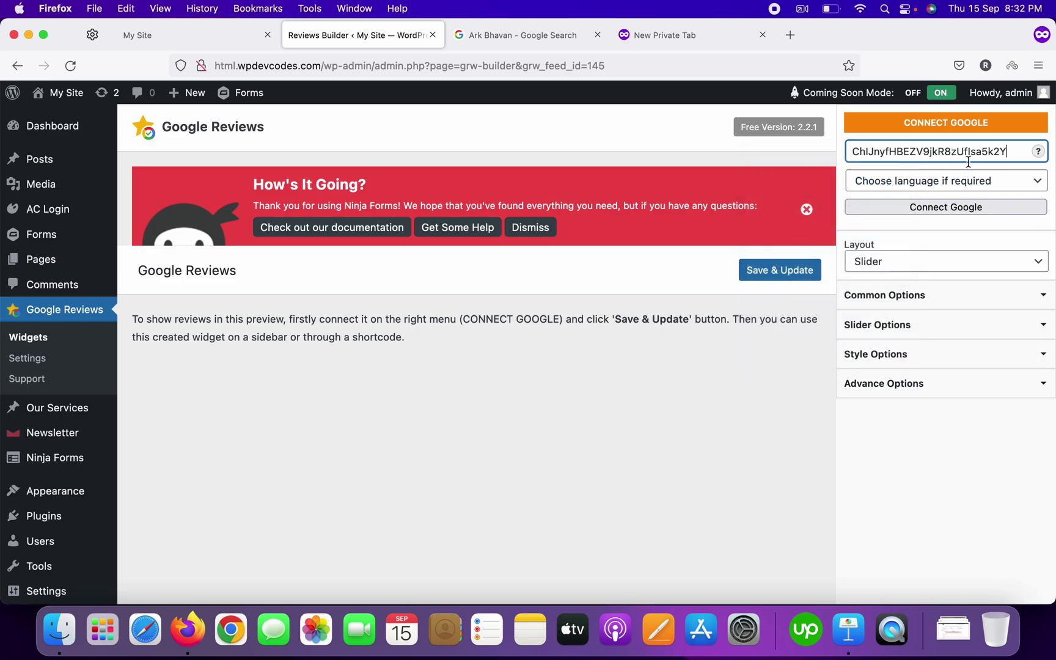
{"action": "left_click", "coordinate": [939, 210]}
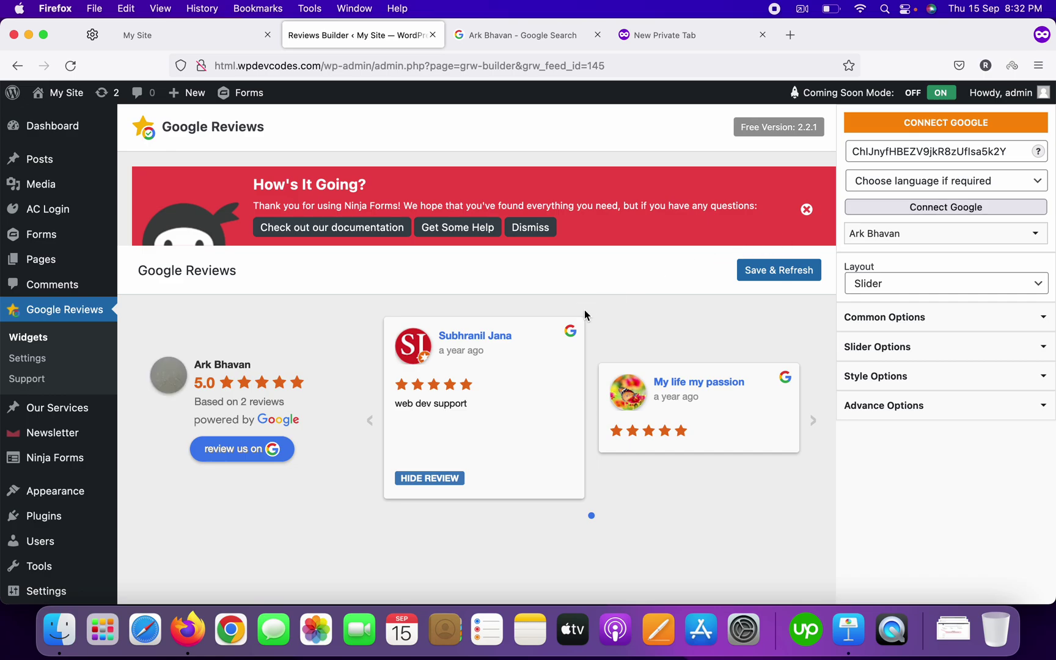
{"action": "scroll", "coordinate": [641, 483], "scroll_direction": "down", "scroll_amount": 3}
{"action": "scroll", "coordinate": [649, 470], "scroll_direction": "up", "scroll_amount": 3}
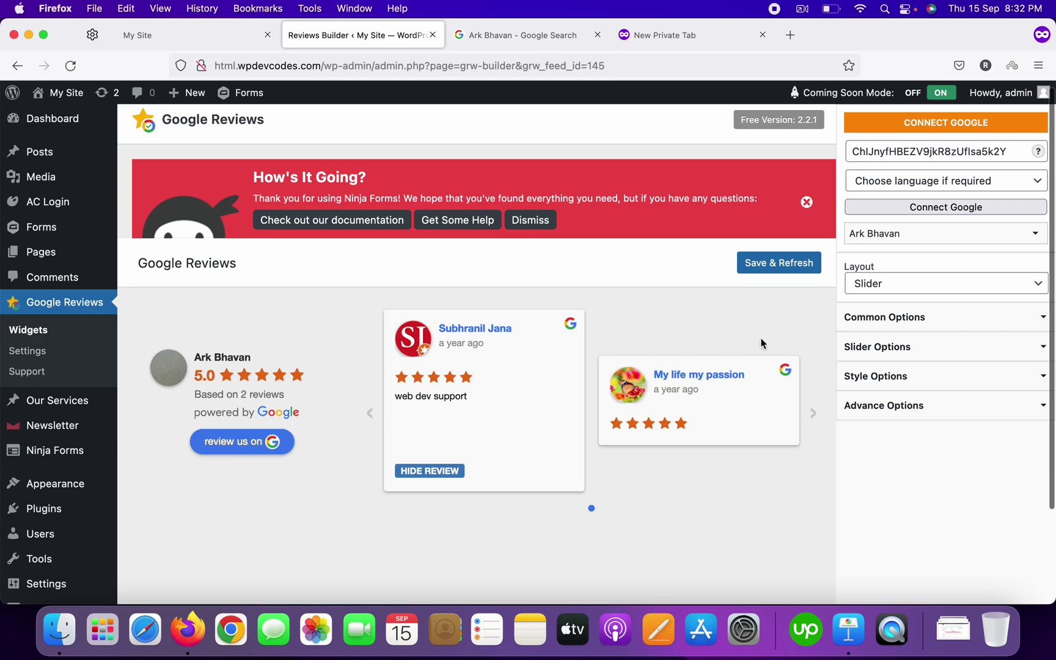
{"action": "scroll", "coordinate": [762, 343], "scroll_direction": "up", "scroll_amount": 1}
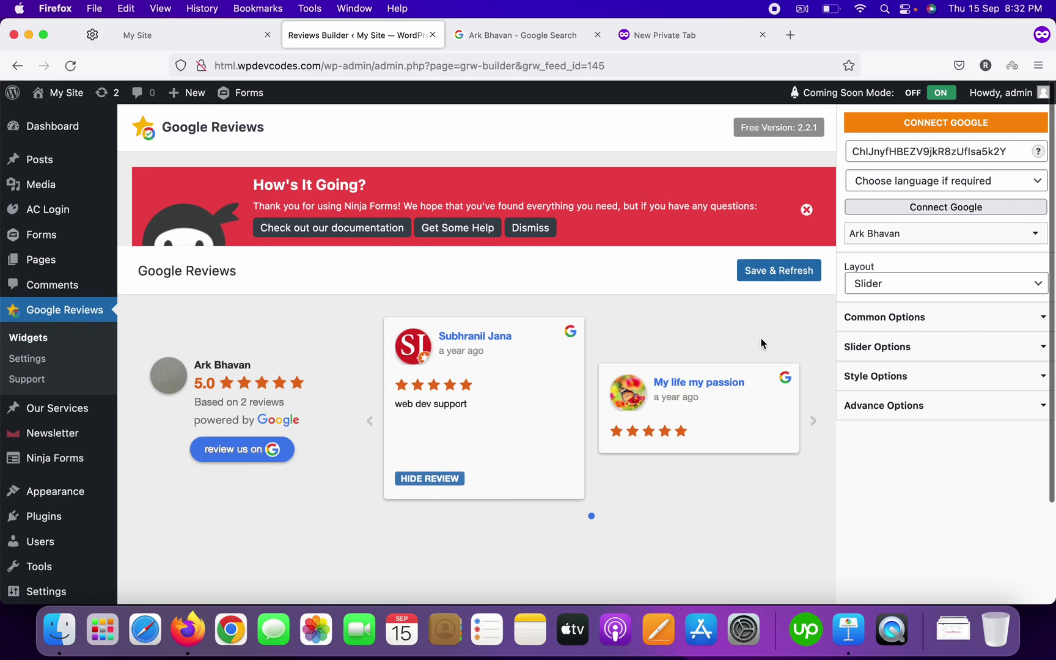
Save and refresh the Ark Bhavan slider widget, then review its Advance Options settings
{"action": "left_click", "coordinate": [772, 276]}
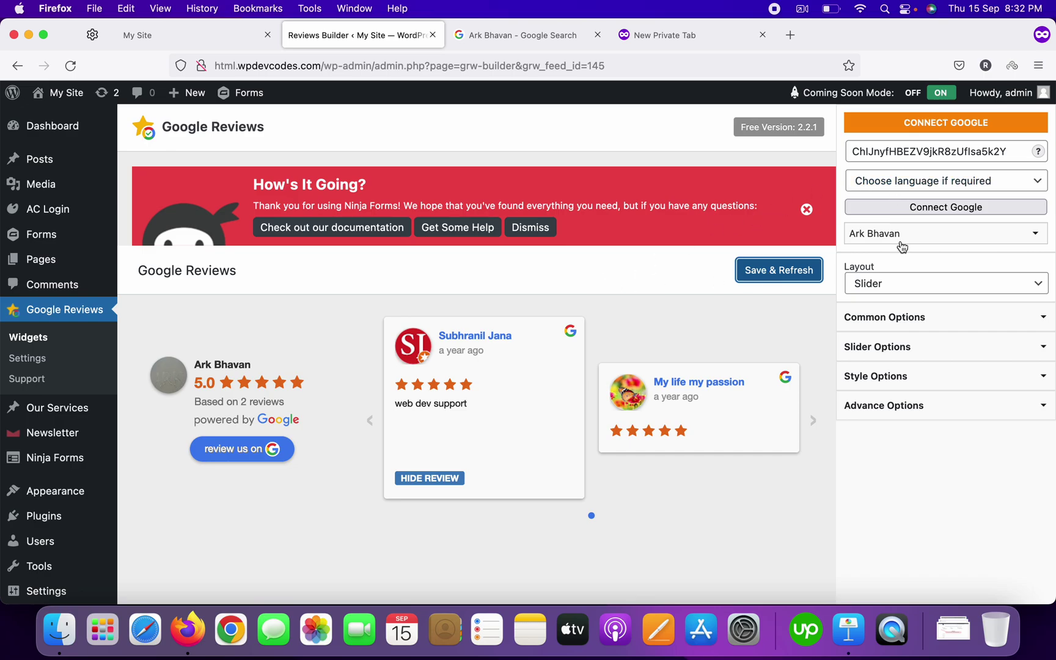
{"action": "scroll", "coordinate": [937, 238], "scroll_direction": "up", "scroll_amount": 1}
{"action": "scroll", "coordinate": [720, 205], "scroll_direction": "down", "scroll_amount": 1}
{"action": "scroll", "coordinate": [674, 316], "scroll_direction": "down", "scroll_amount": 4}
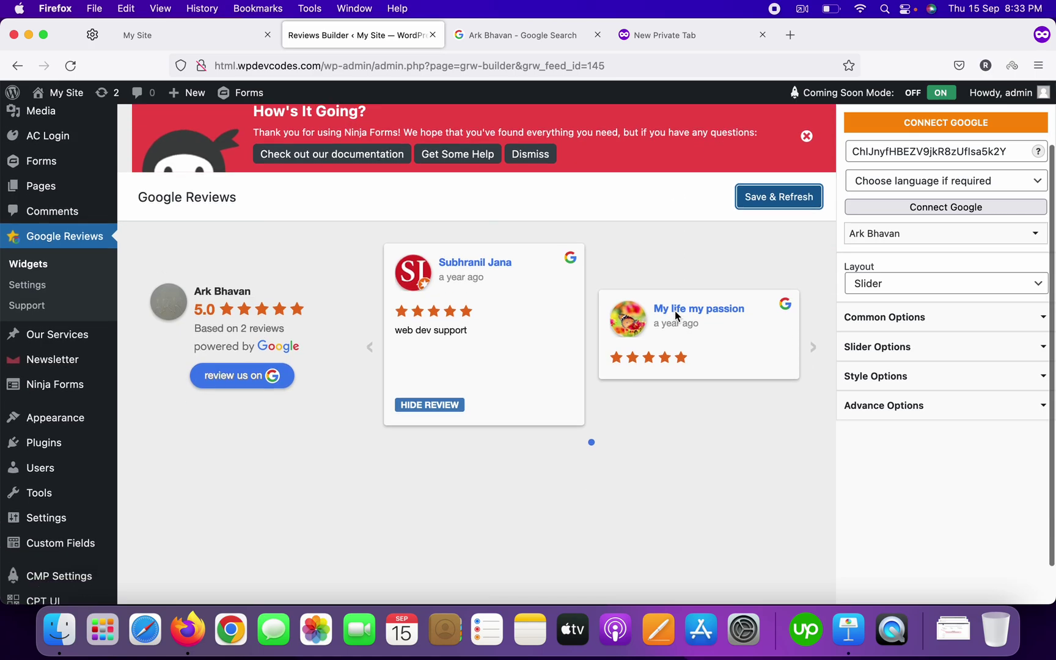
{"action": "scroll", "coordinate": [676, 315], "scroll_direction": "up", "scroll_amount": 4}
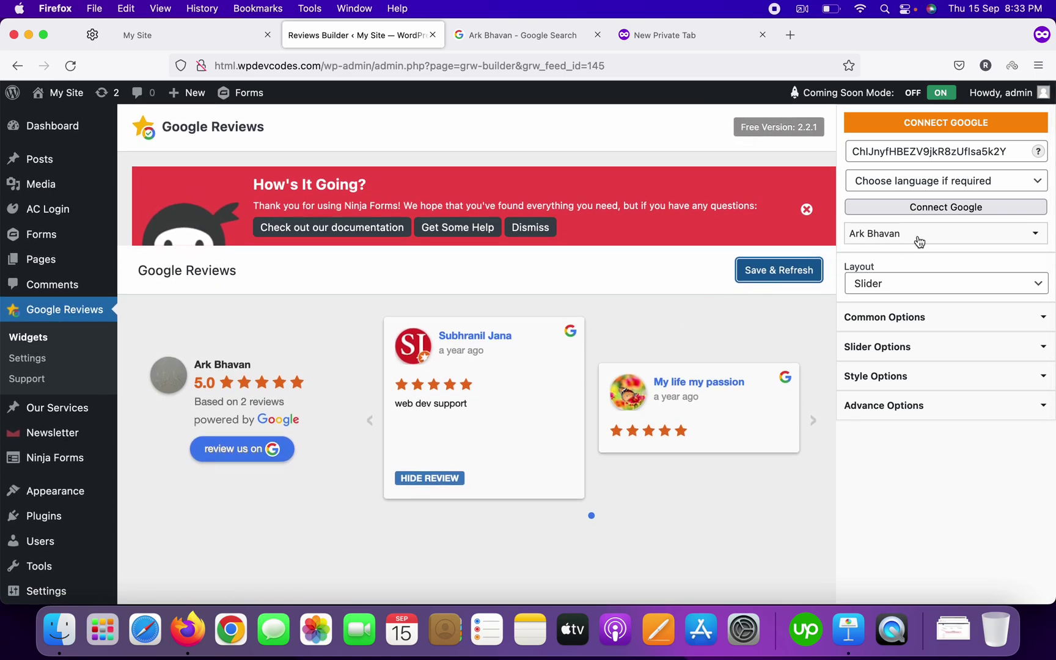
{"action": "left_click", "coordinate": [1003, 406]}
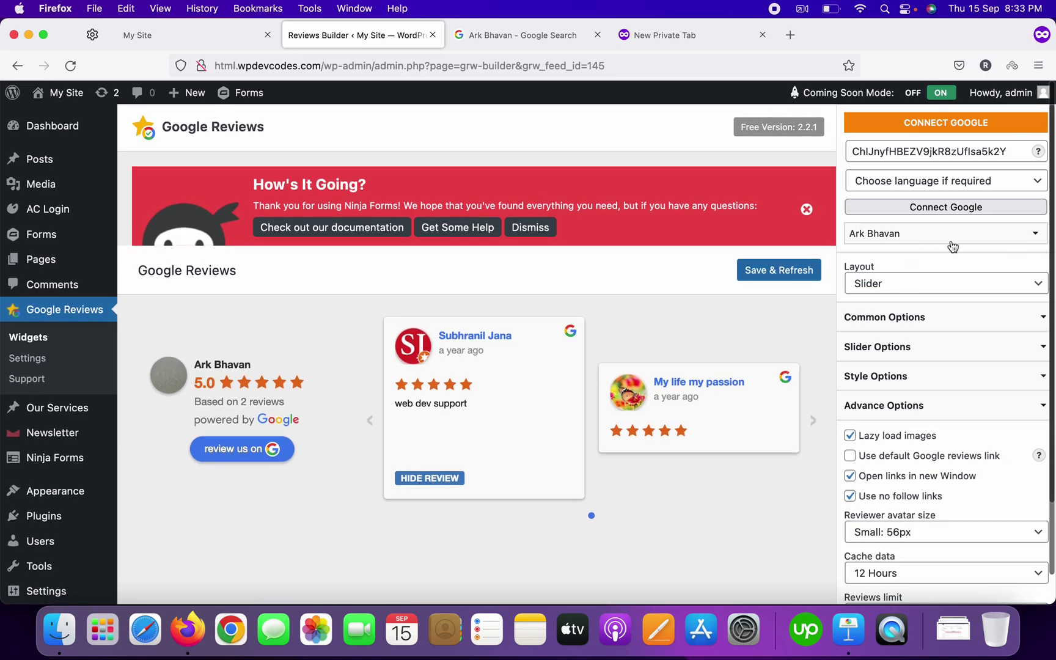
{"action": "left_click", "coordinate": [629, 261]}
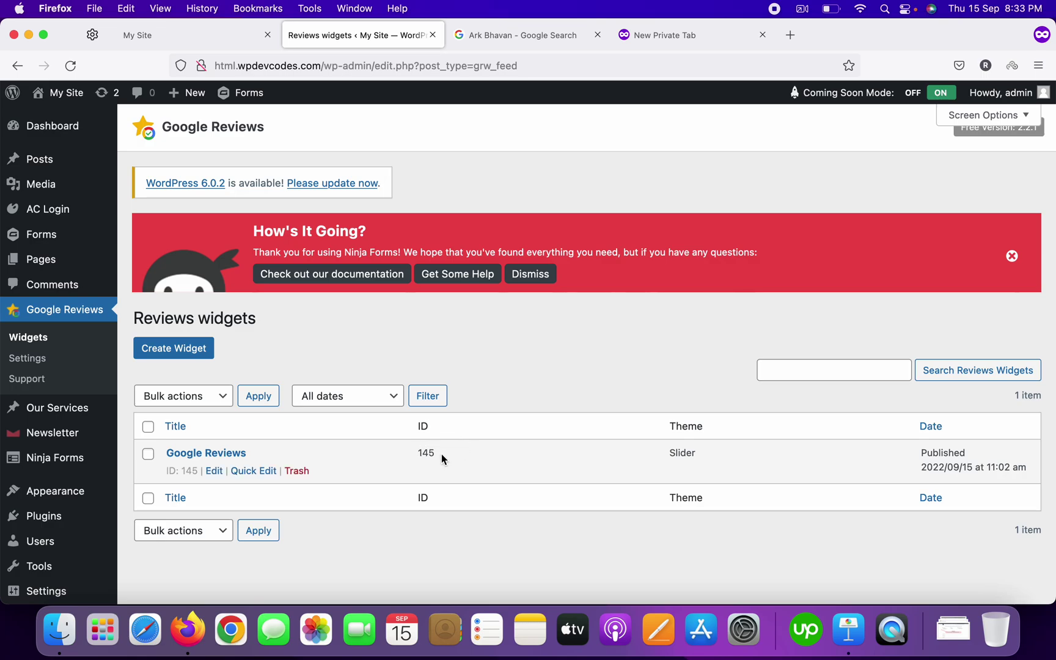
Reopen widget 145 in the builder and copy its shortcode [grw id="145"]
{"action": "double_click", "coordinate": [426, 453]}
{"action": "left_click", "coordinate": [533, 393]}
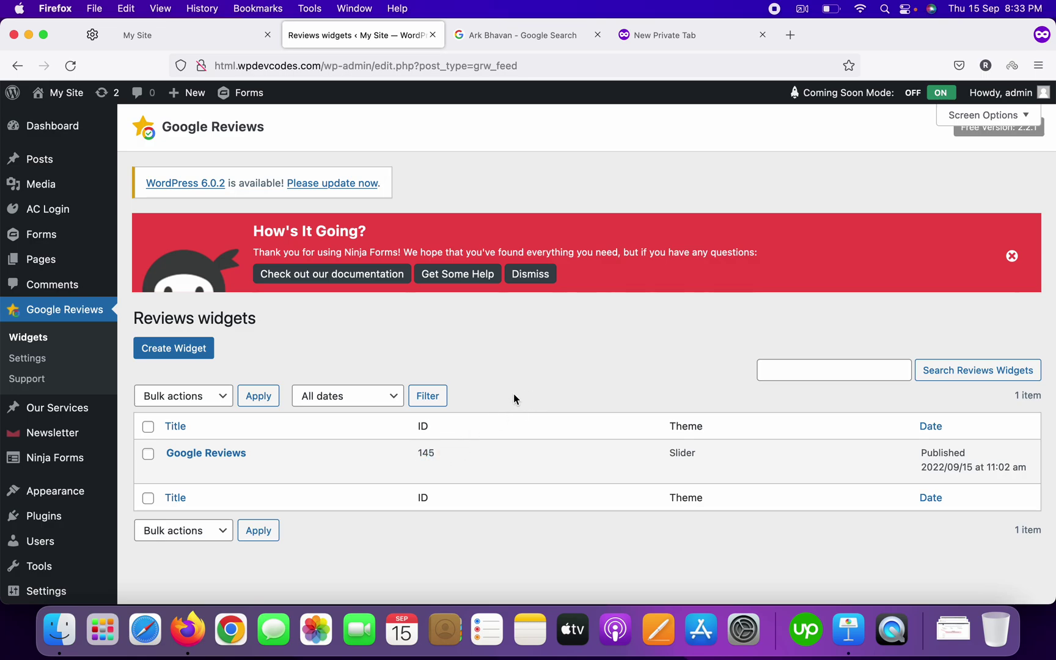
{"action": "left_click", "coordinate": [211, 456]}
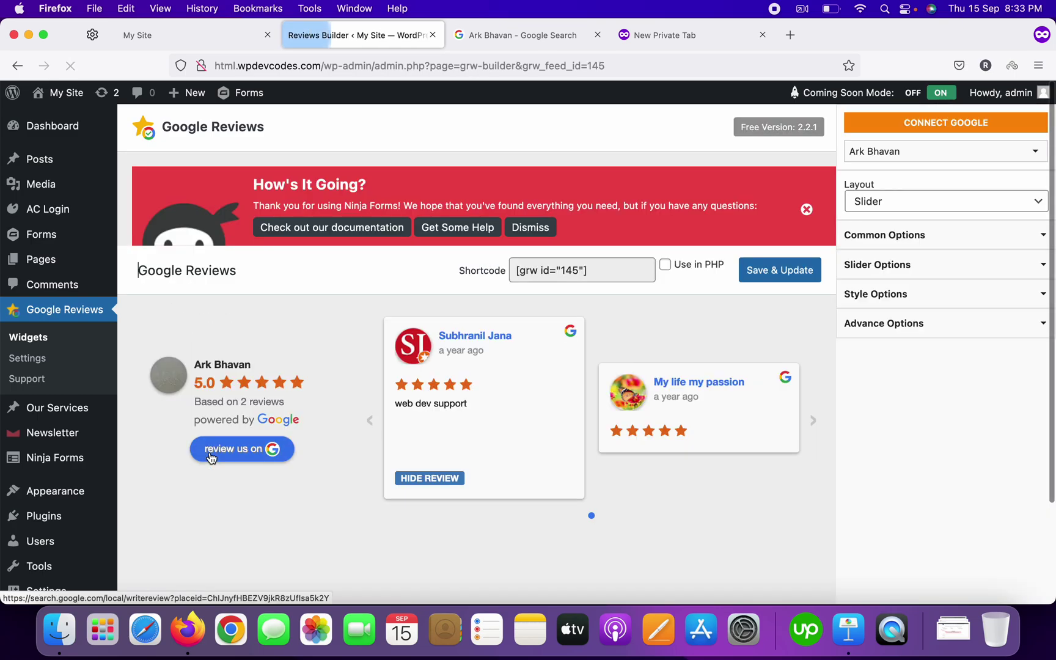
{"action": "left_click", "coordinate": [598, 269]}
{"action": "left_click_drag", "start_coordinate": [594, 269], "coordinate": [511, 270]}
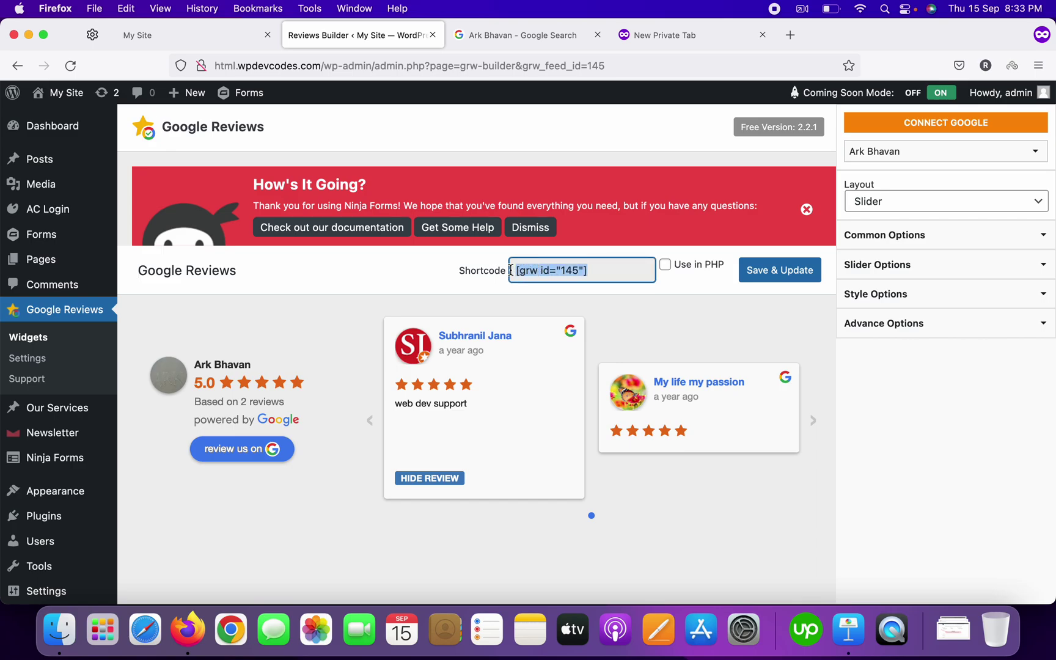
{"action": "right_click", "coordinate": [533, 269]}
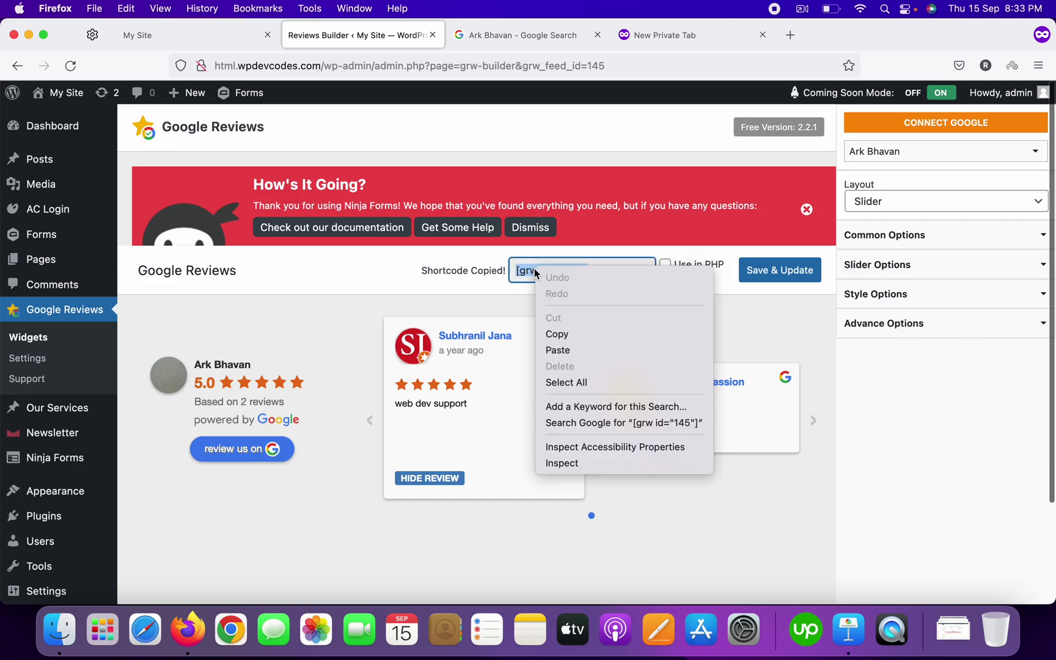
{"action": "left_click", "coordinate": [566, 335]}
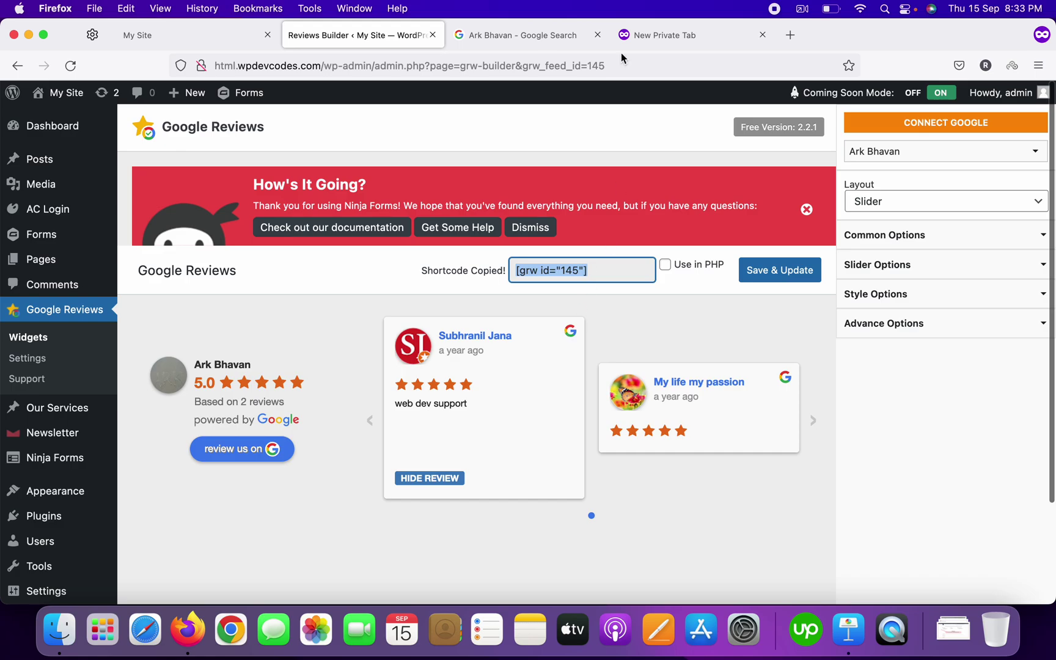
Start a new page from the site toolbar and title it 'Our Reviews'
{"action": "left_click", "coordinate": [220, 36]}
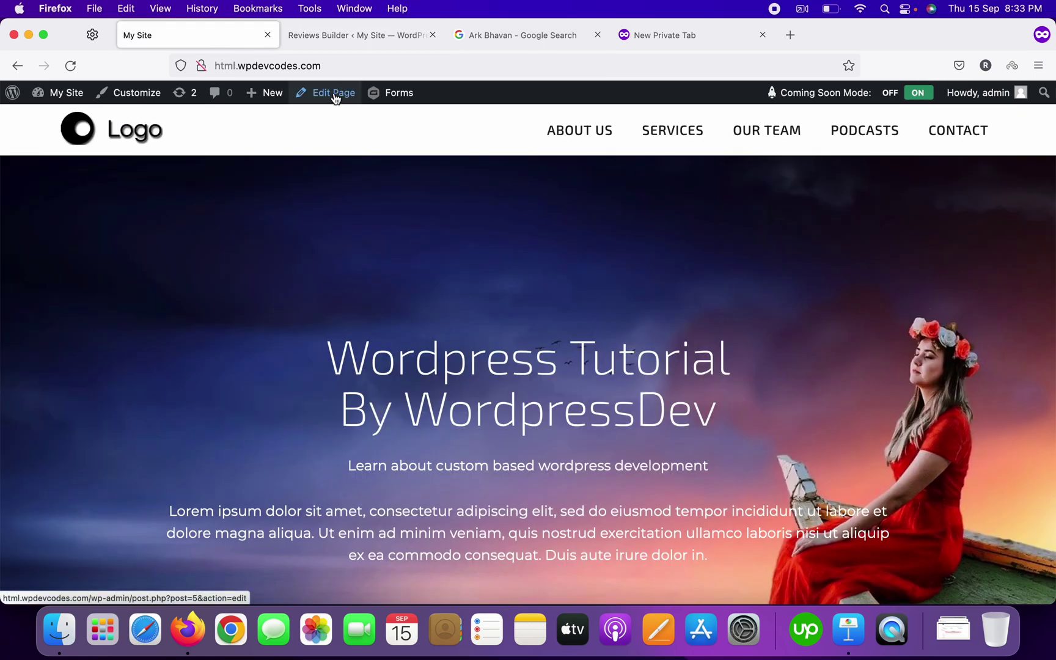
{"action": "mouse_move", "coordinate": [267, 95]}
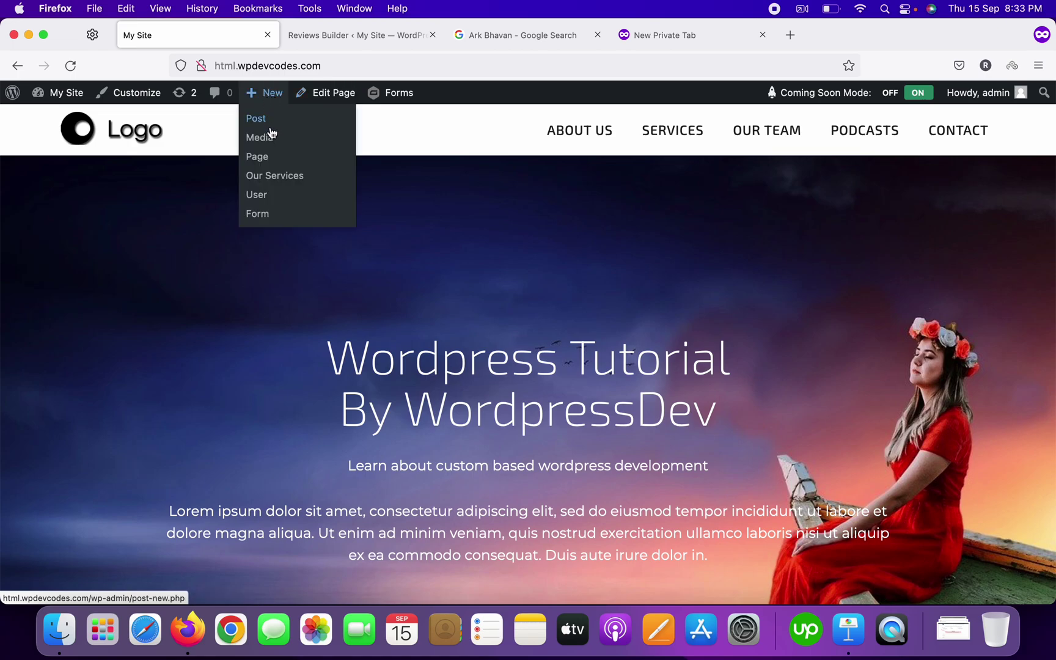
{"action": "left_click", "coordinate": [262, 161], "text": "super"}
{"action": "left_click", "coordinate": [335, 46]}
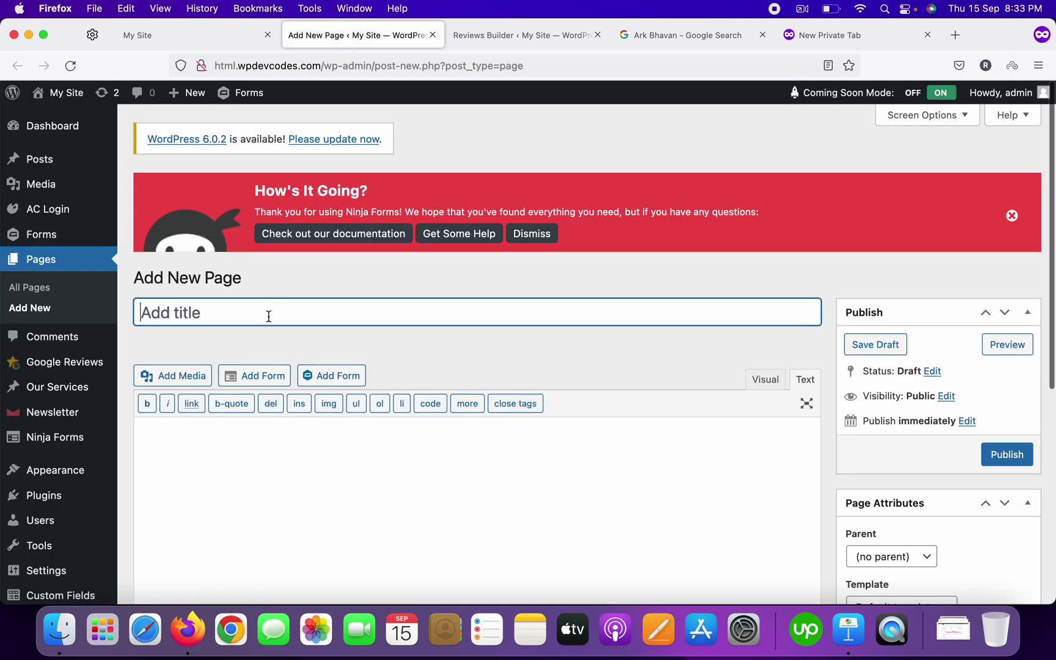
{"action": "type", "text": "Our Re"}
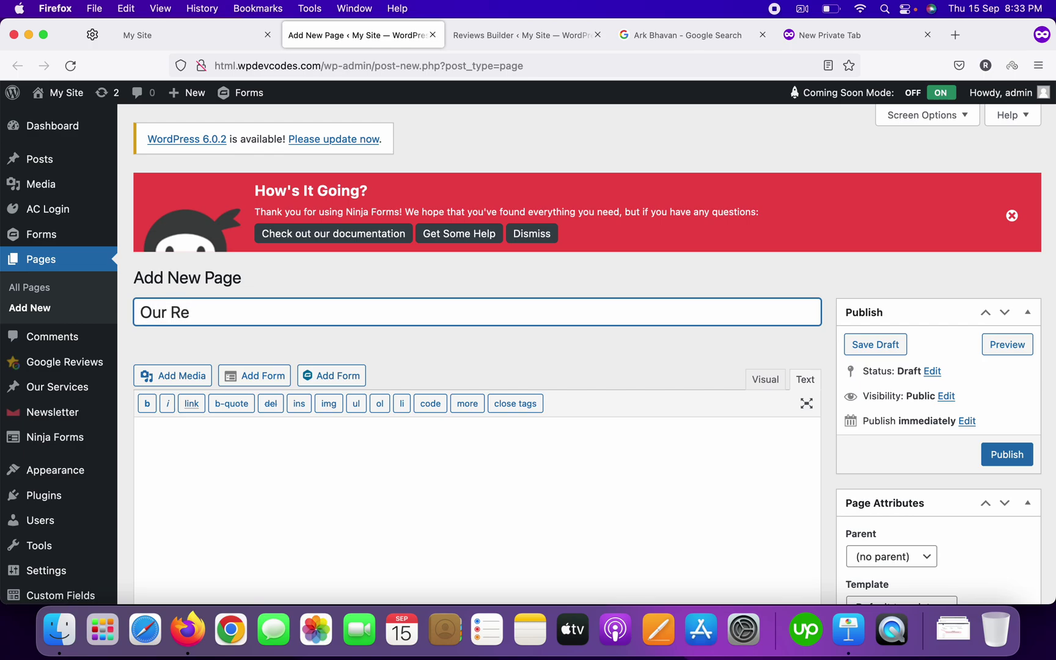
{"action": "type", "text": "views"}
Paste the shortcode [grw id="145"] into the page body
{"action": "scroll", "coordinate": [629, 373], "scroll_direction": "down", "scroll_amount": 3}
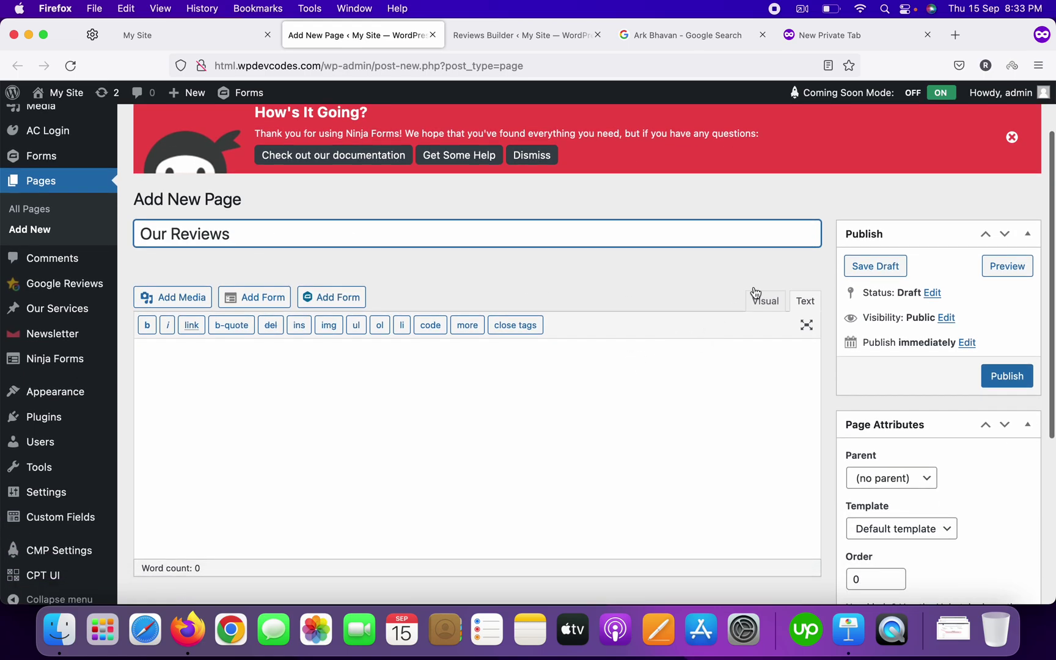
{"action": "left_click", "coordinate": [609, 375]}
{"action": "right_click", "coordinate": [565, 368]}
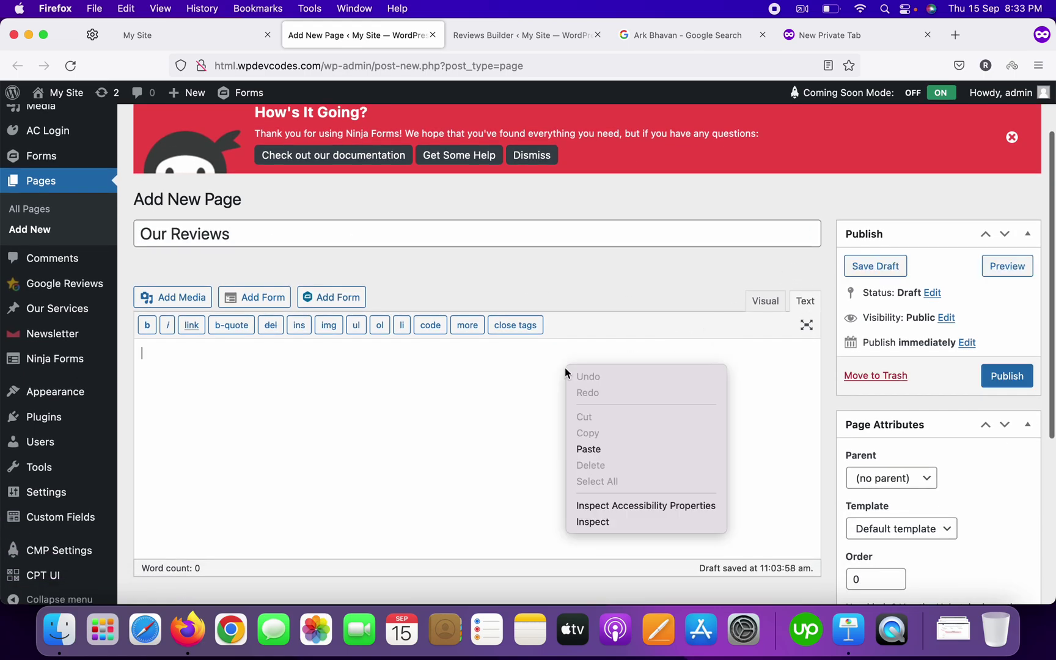
{"action": "left_click", "coordinate": [621, 455]}
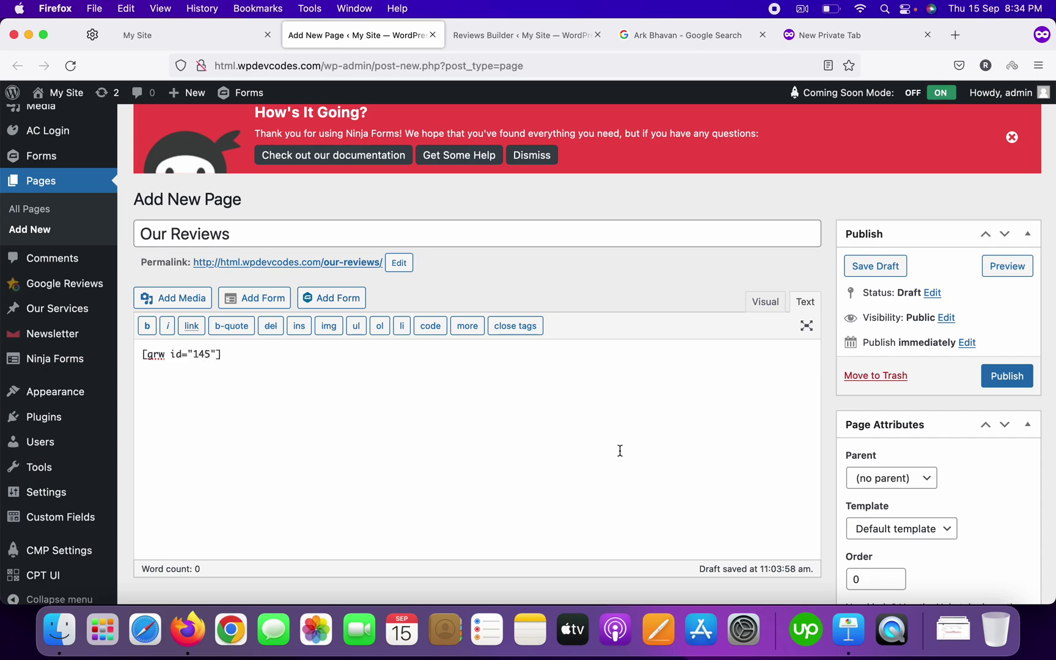
Publish the Our Reviews page at /our-reviews/ and check the shortcode in its body
{"action": "left_click", "coordinate": [1007, 381]}
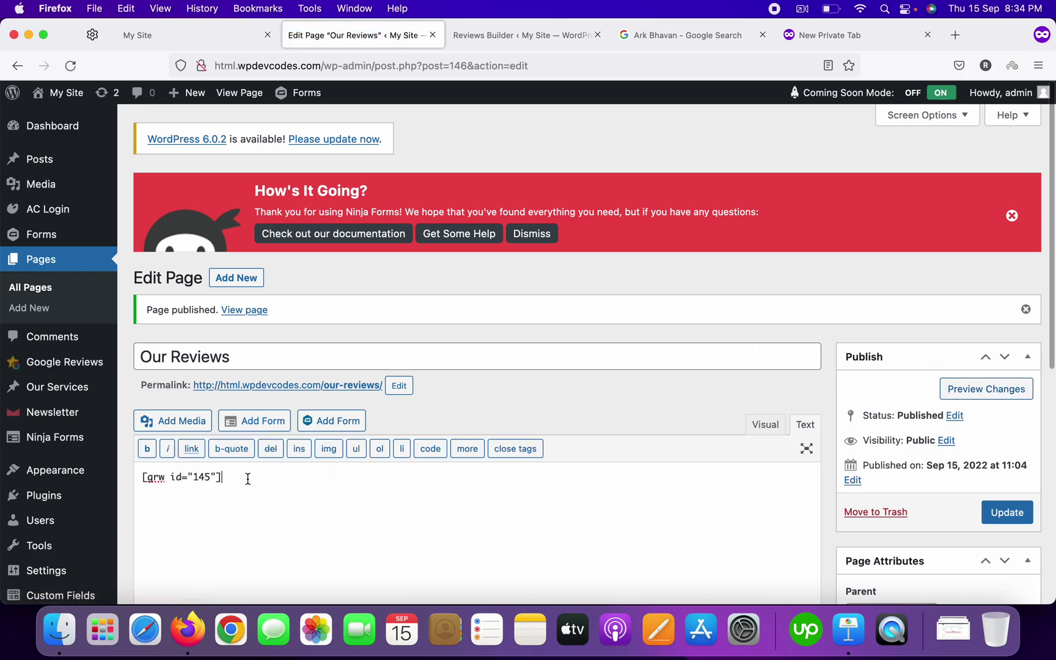
{"action": "left_click_drag", "start_coordinate": [222, 477], "coordinate": [140, 477]}
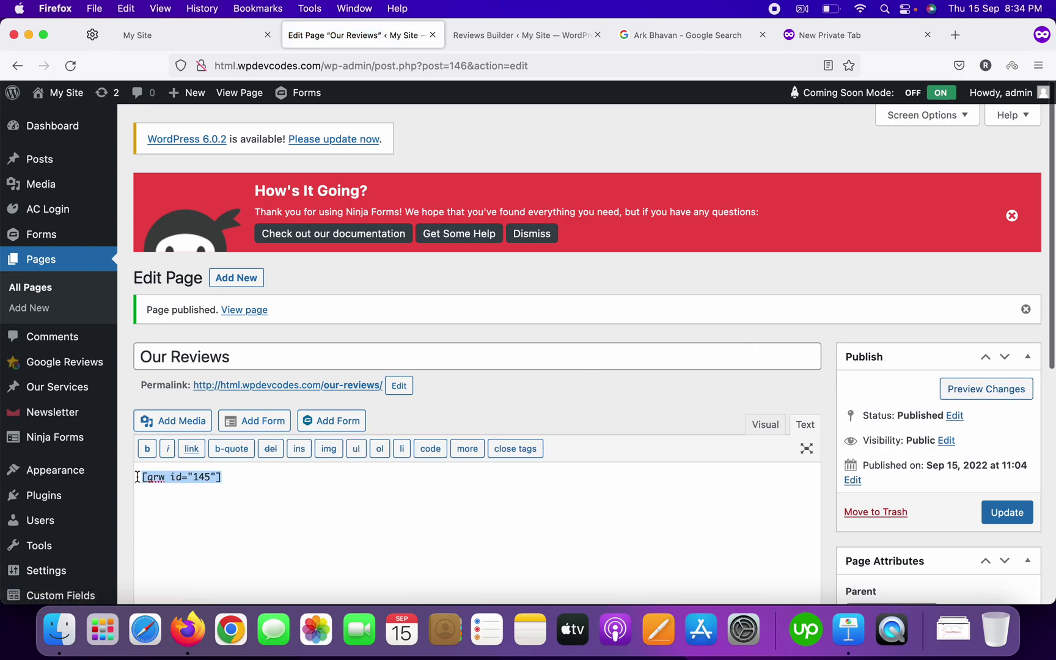
{"action": "left_click", "coordinate": [506, 396]}
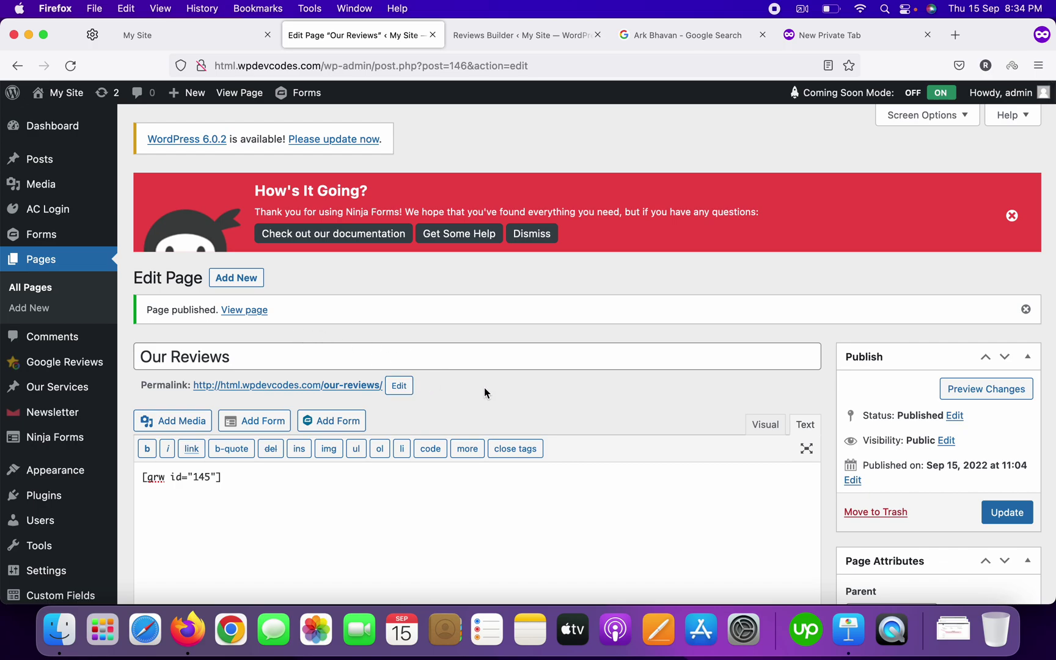
{"action": "scroll", "coordinate": [484, 388], "scroll_direction": "down", "scroll_amount": 1}
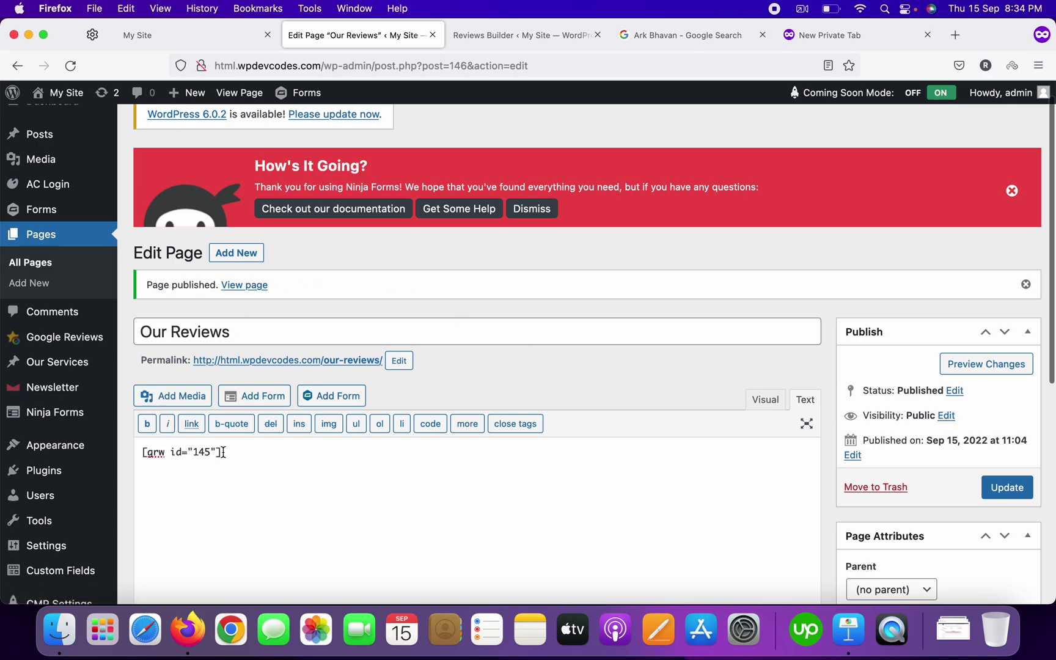
{"action": "scroll", "coordinate": [339, 300], "scroll_direction": "up", "scroll_amount": 1}
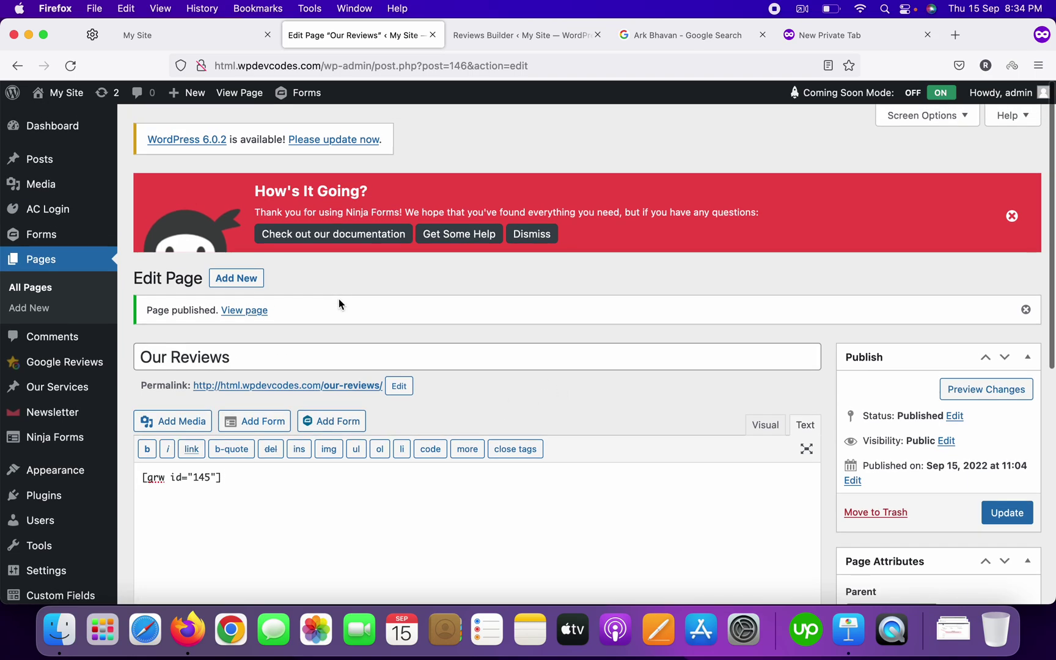
View the live /our-reviews/ page and check the Ark Bhavan Google reviews slider (5.0, 2 reviews)
{"action": "left_click", "coordinate": [246, 309], "text": "super"}
{"action": "left_click", "coordinate": [460, 37]}
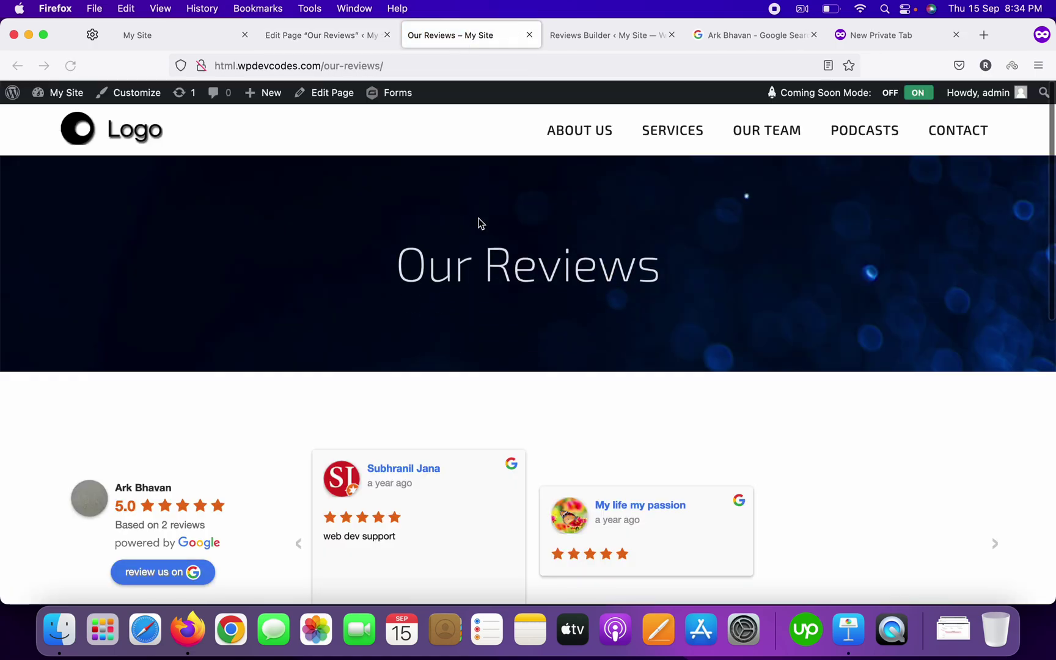
{"action": "scroll", "coordinate": [480, 306], "scroll_direction": "down", "scroll_amount": 10}
{"action": "scroll", "coordinate": [480, 304], "scroll_direction": "up", "scroll_amount": 10}
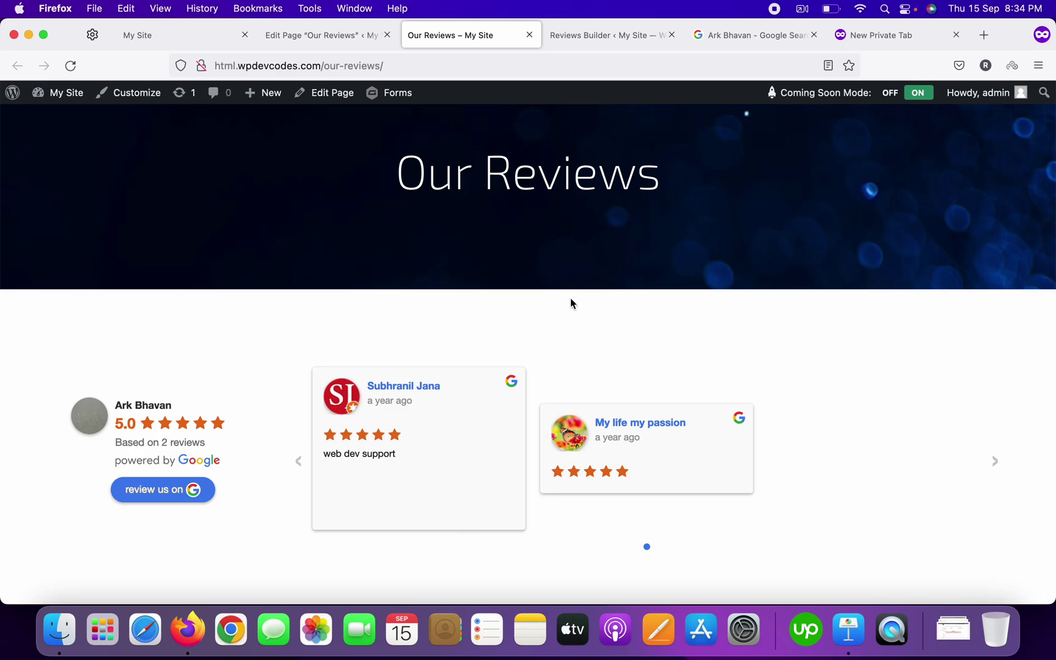
{"action": "scroll", "coordinate": [565, 294], "scroll_direction": "up", "scroll_amount": 3}
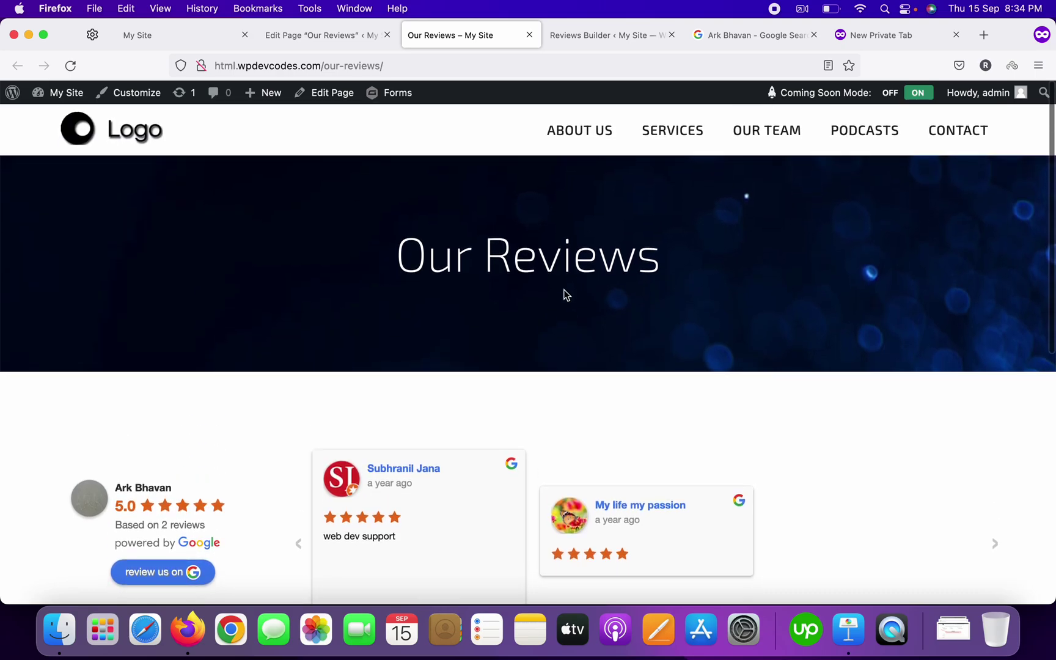
{"action": "scroll", "coordinate": [563, 294], "scroll_direction": "down", "scroll_amount": 5}
{"action": "scroll", "coordinate": [521, 318], "scroll_direction": "up", "scroll_amount": 5}
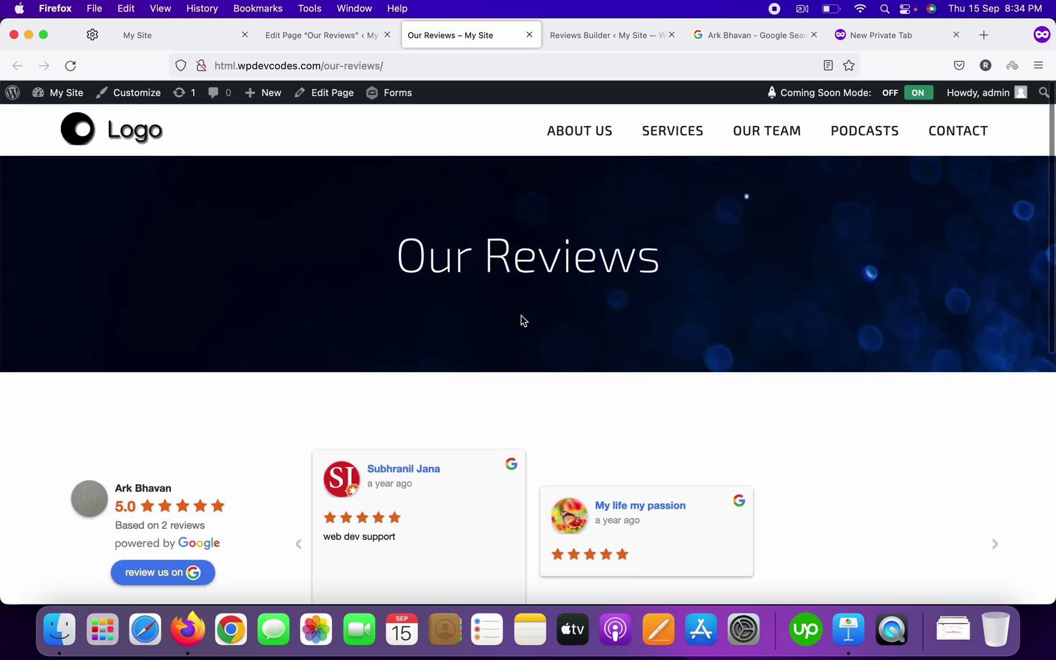